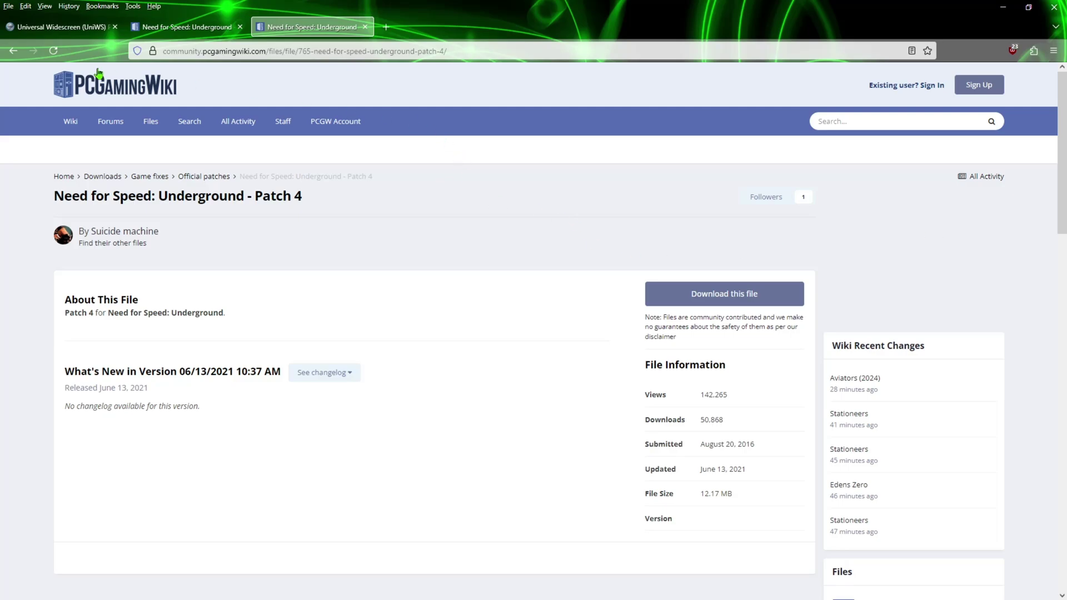
- Go from the Universal Widescreen patcher article to the NFSU No intro patch (version 1.2) page
click(74, 30)
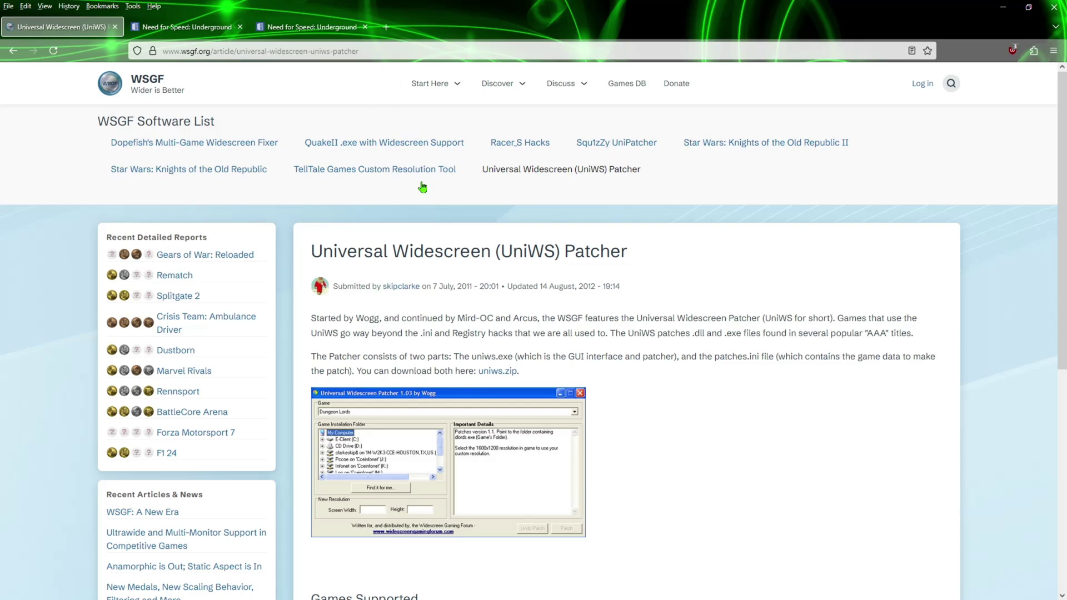
scroll(487, 283, down, 2)
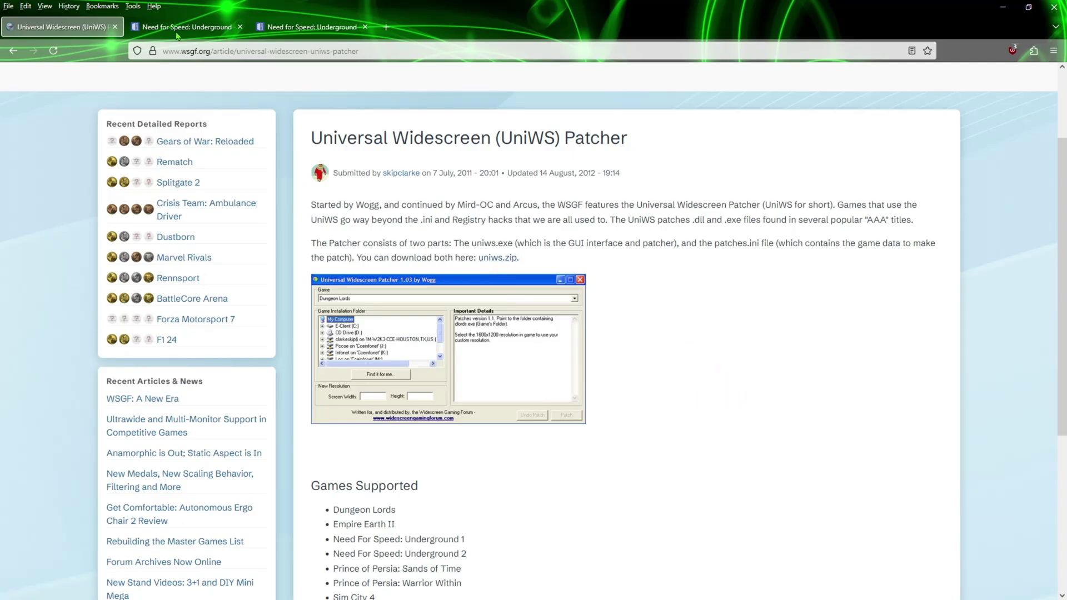
click(216, 27)
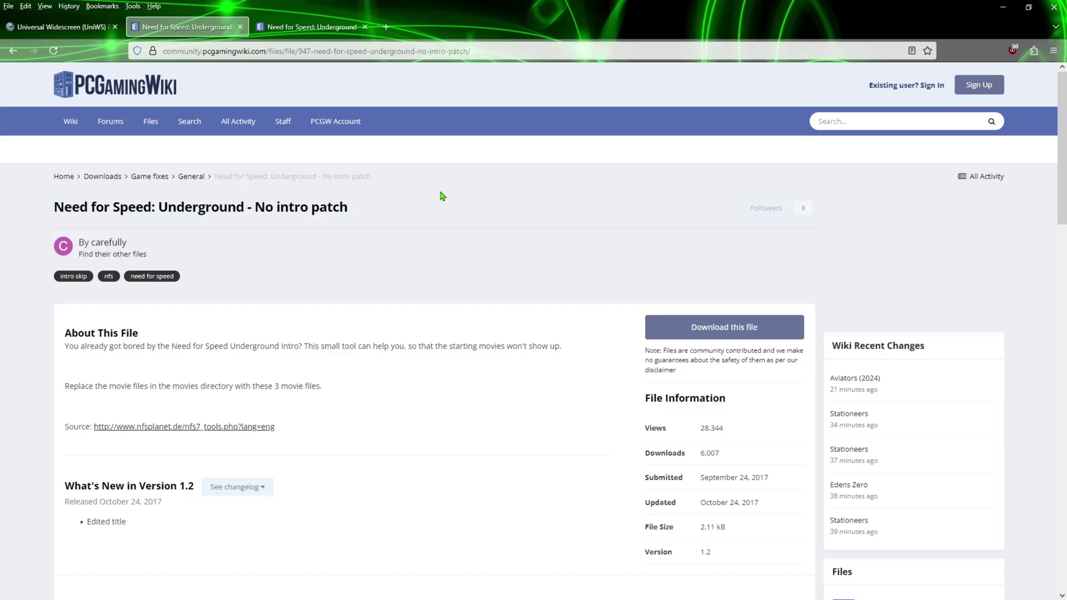
- Review the Need for Speed: Underground Patch 4 page, then close Firefox
click(325, 26)
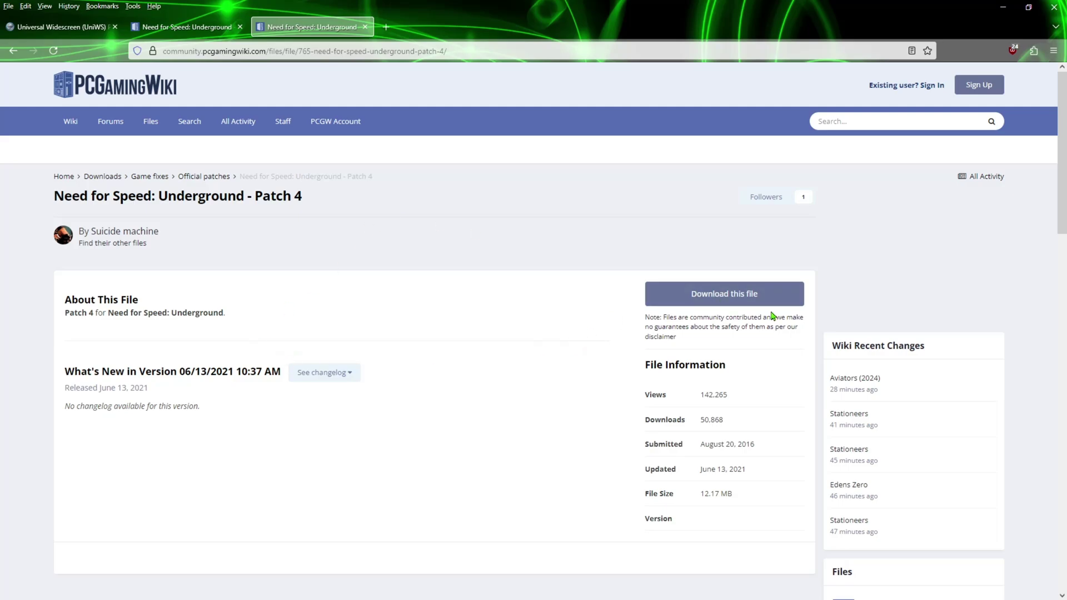
click(746, 287)
- Extract each of the three downloaded zips in the NFSU folder into its own folder
click(1052, 8)
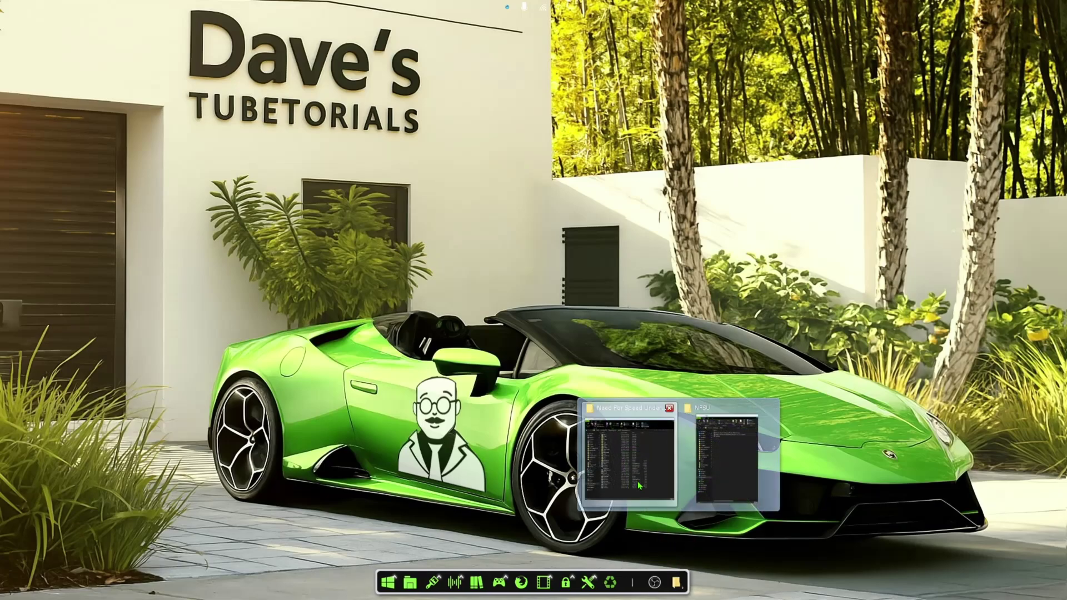
click(676, 573)
mouse_move(675, 578)
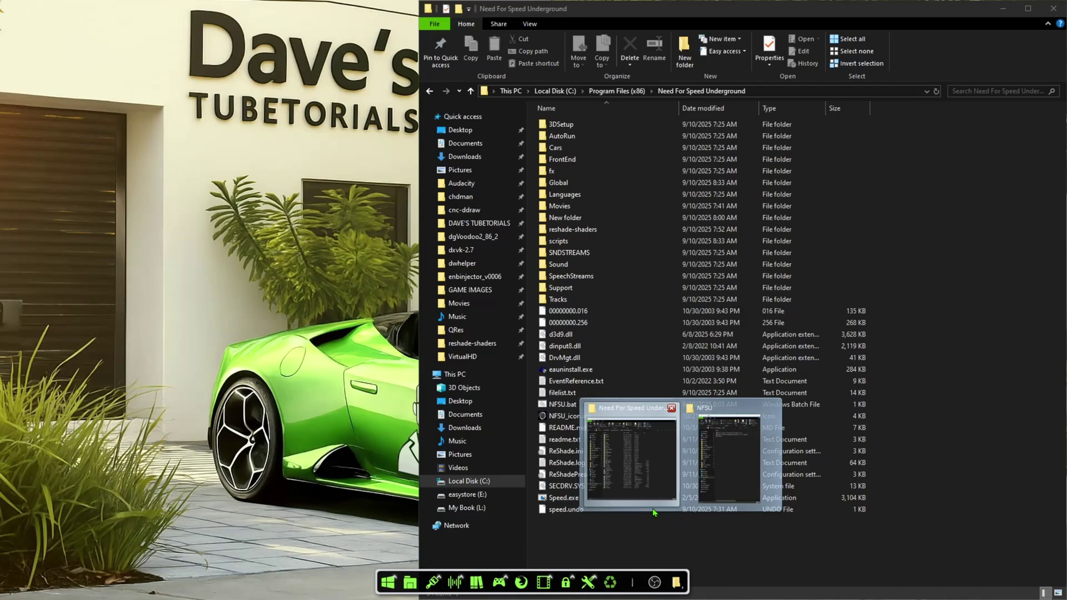
click(720, 485)
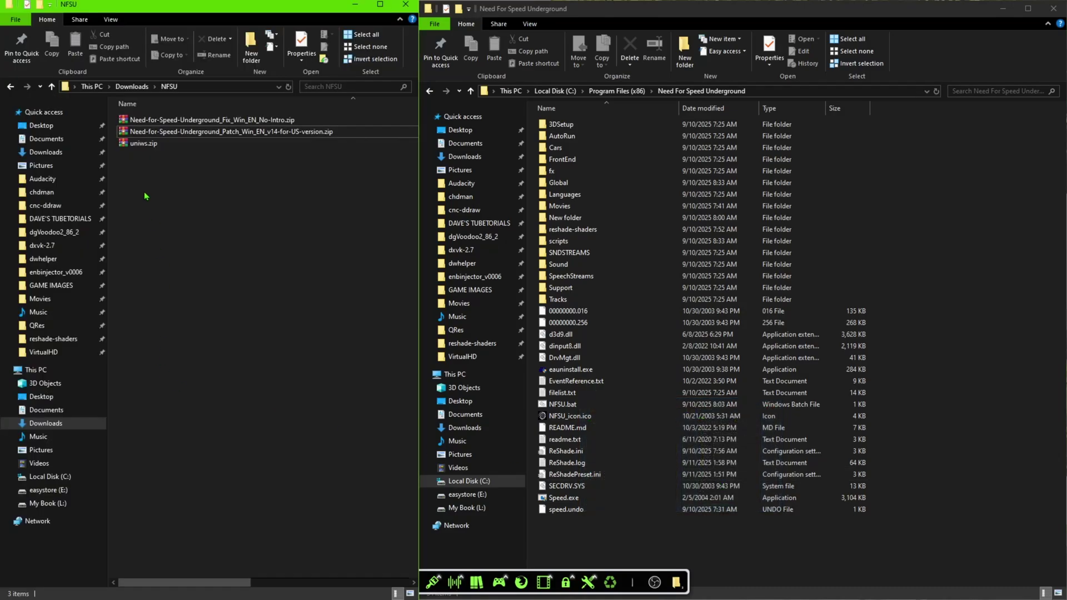
key(ctrl+a)
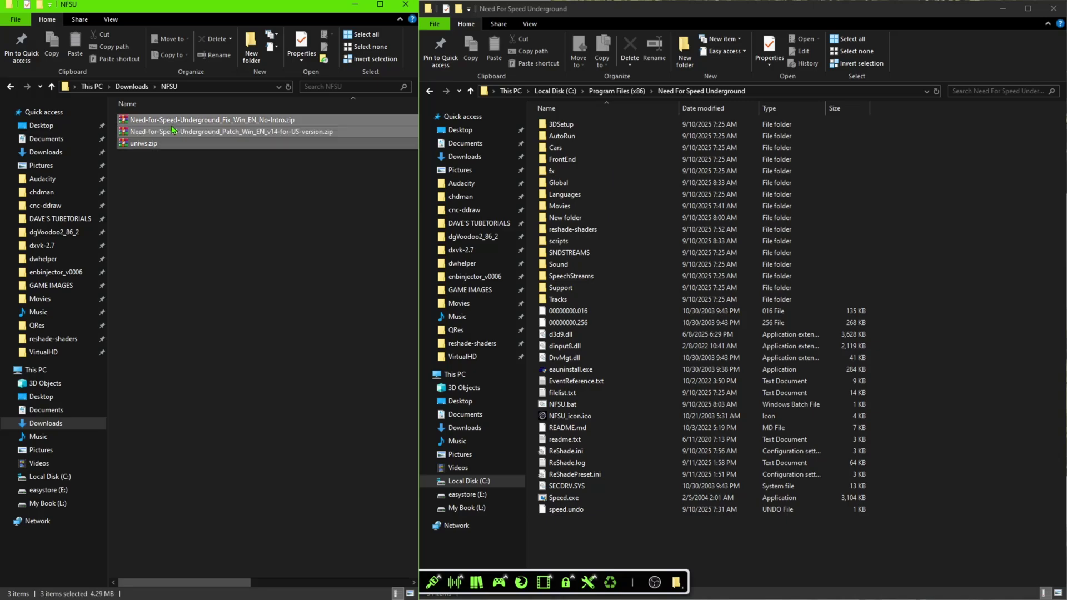
right_click(153, 123)
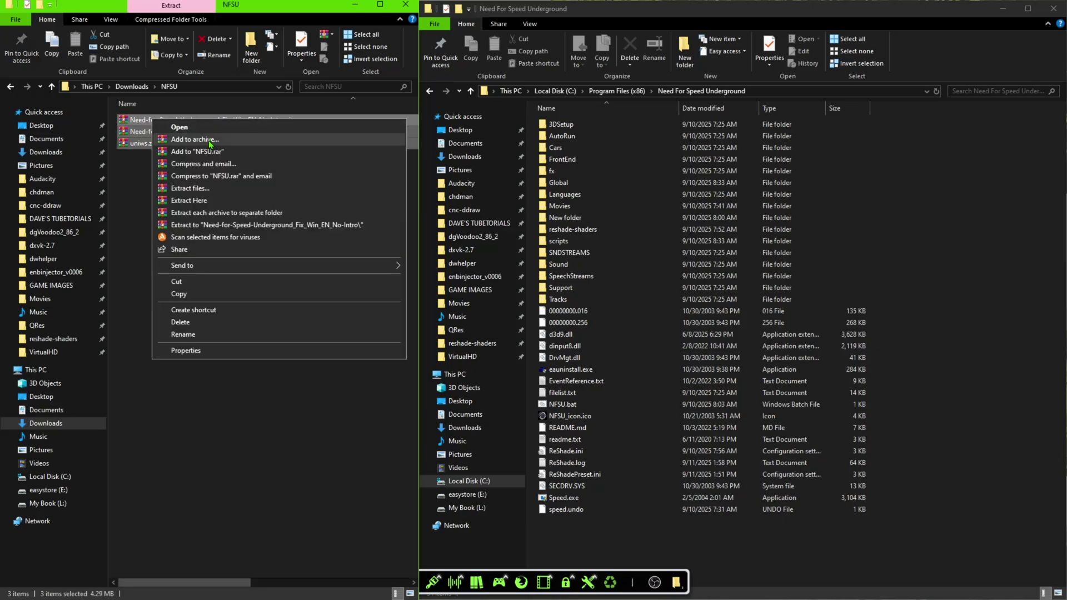
click(270, 218)
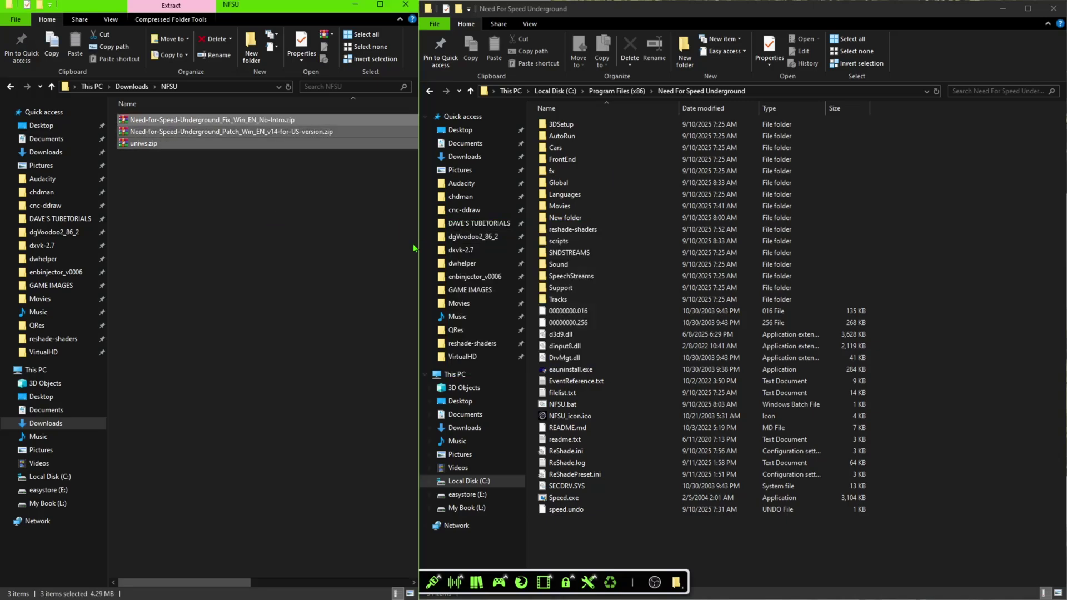
- Delete the three original zip files from the NFSU folder
click(128, 291)
click(142, 154)
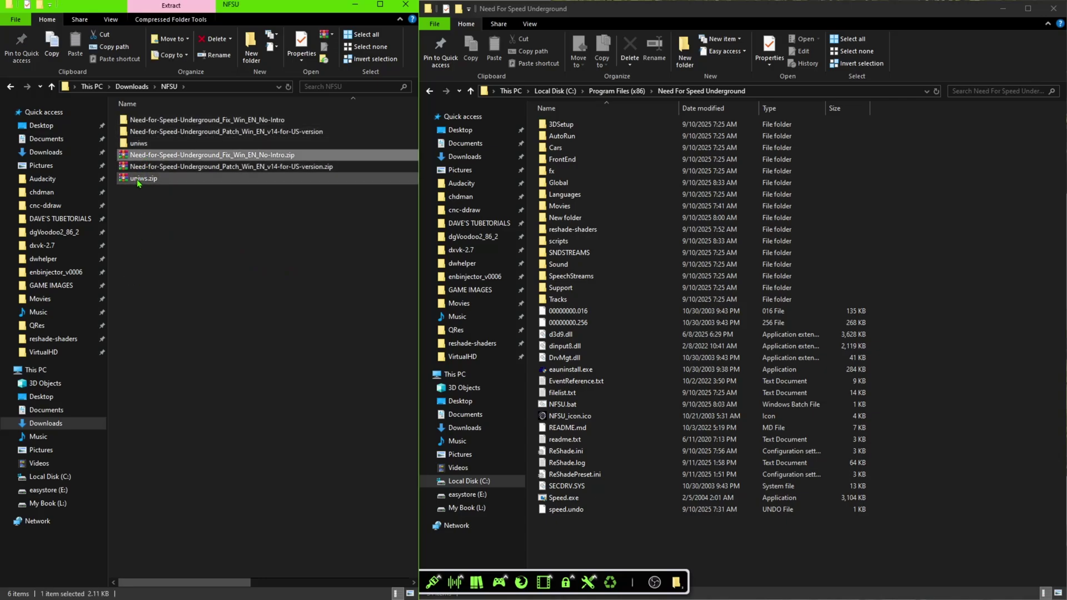
shift+click(139, 179)
key(Delete)
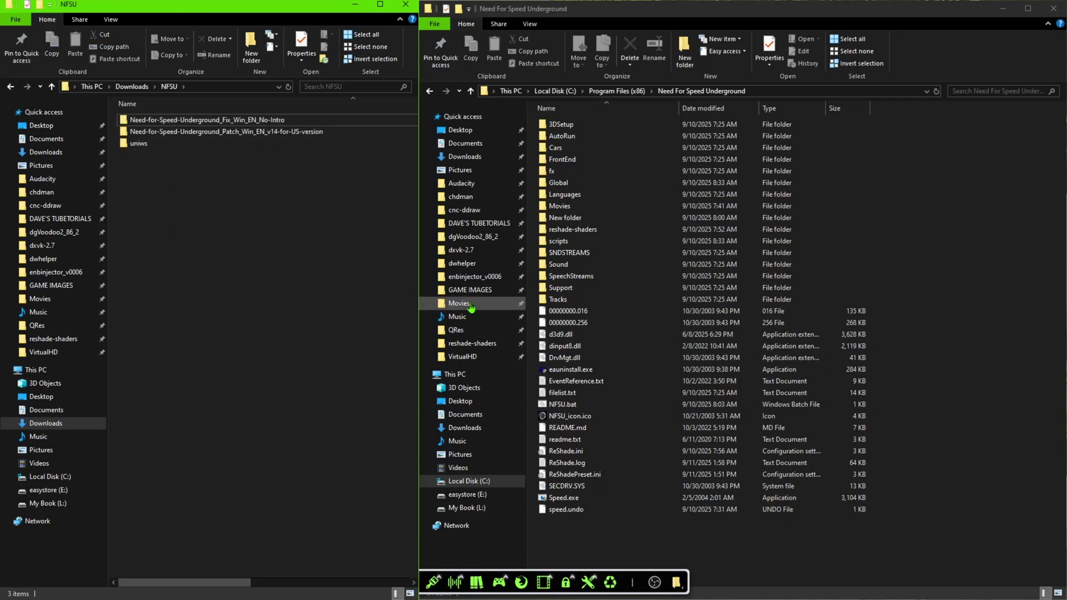
click(998, 239)
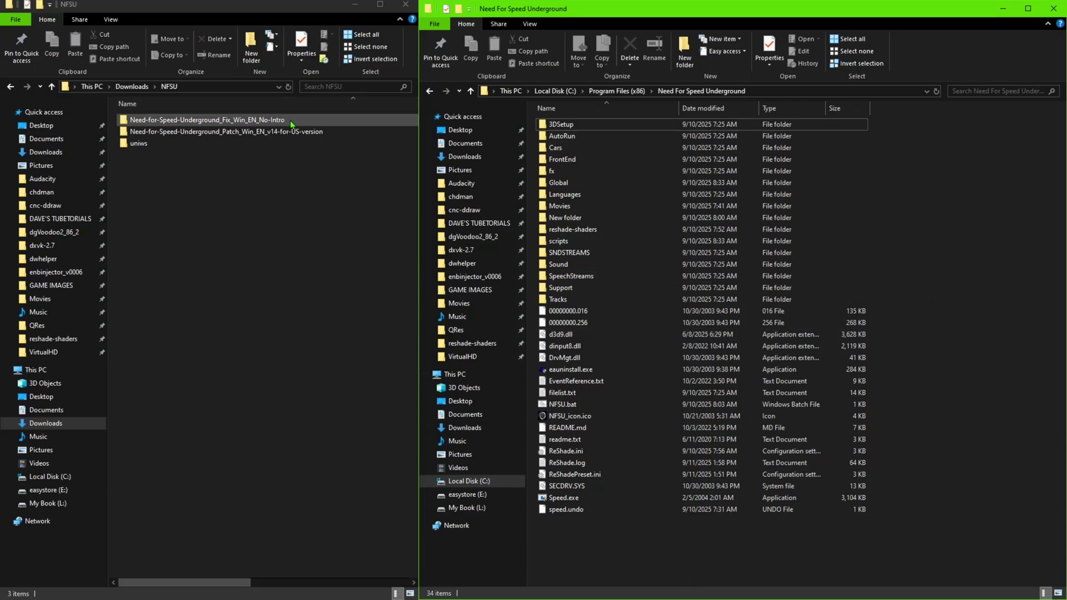
double_click(281, 134)
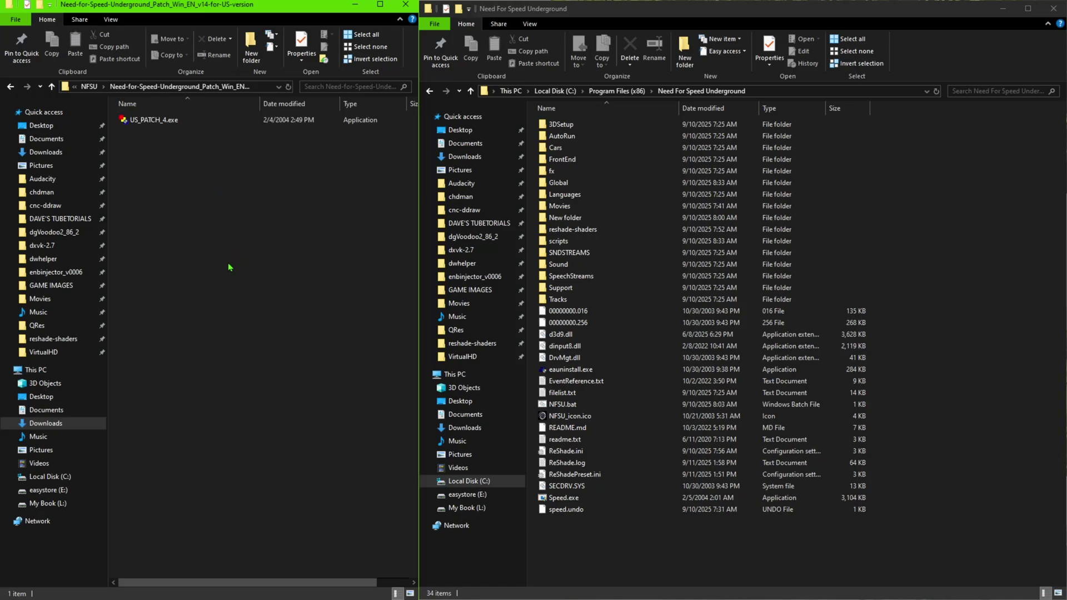
key(BackSpace)
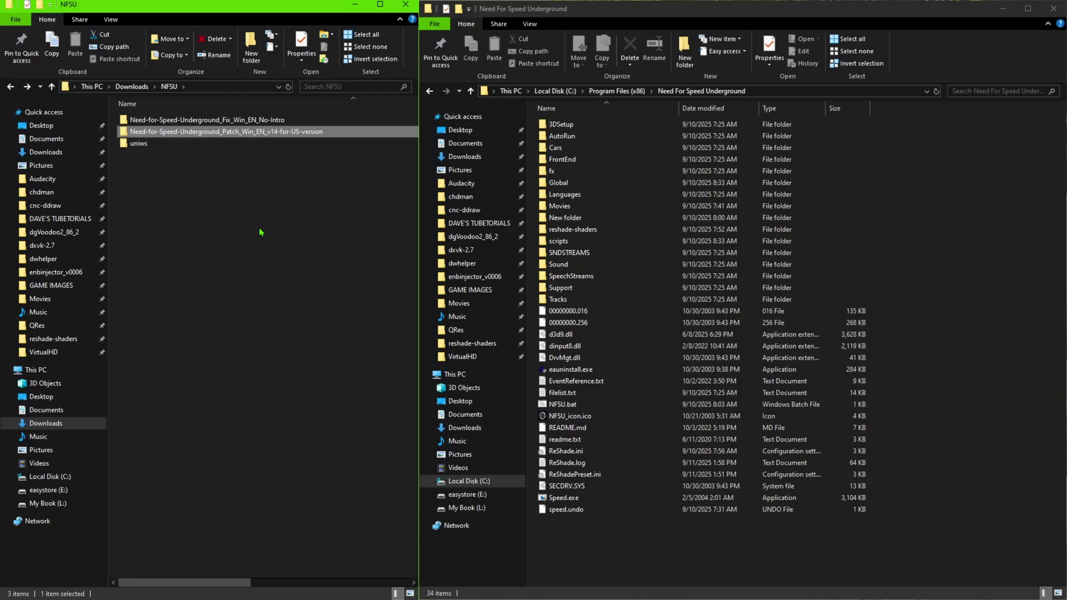
double_click(218, 120)
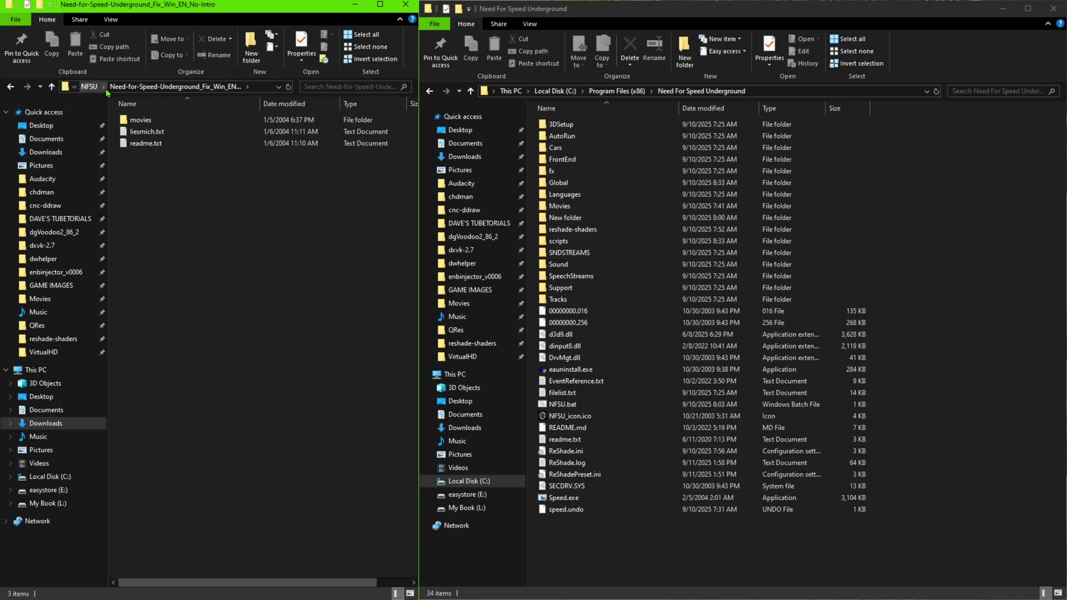
click(10, 86)
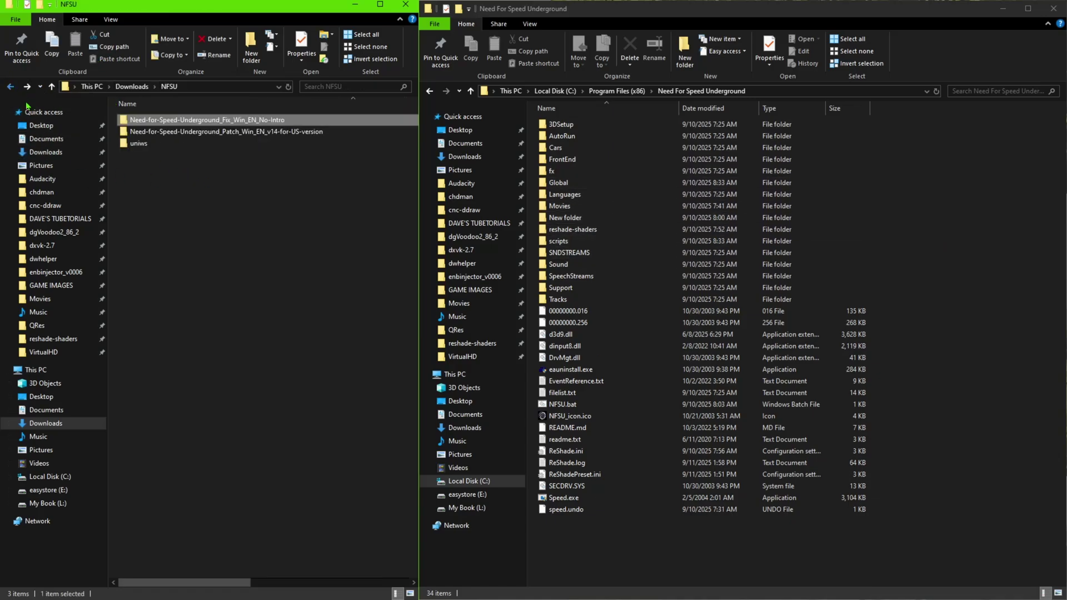
- Launch uniws.exe from the uniws folder past the security warning, then close it to relaunch
double_click(139, 144)
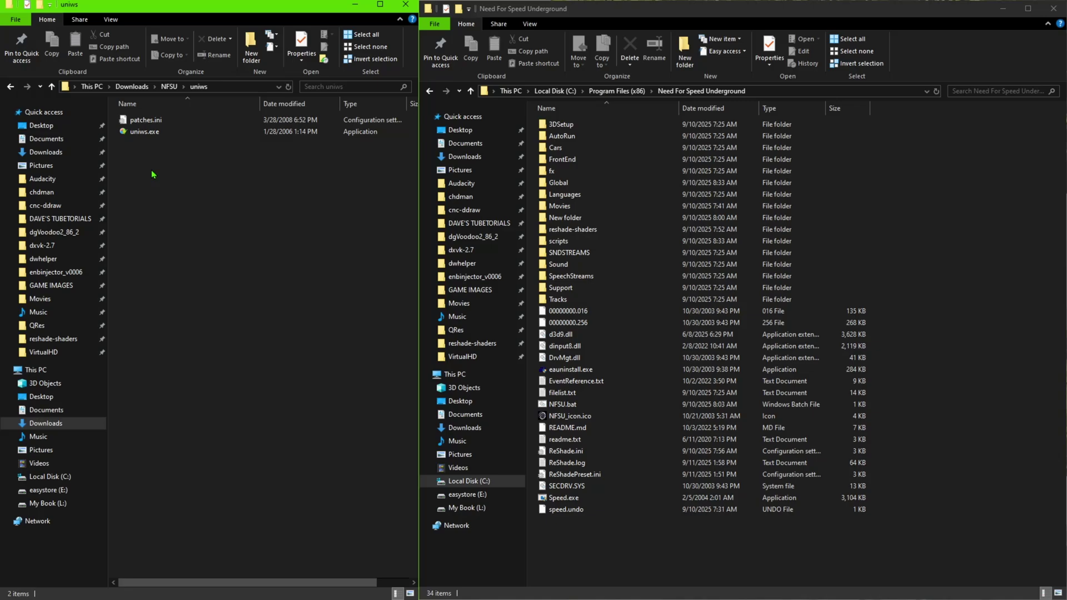
double_click(153, 132)
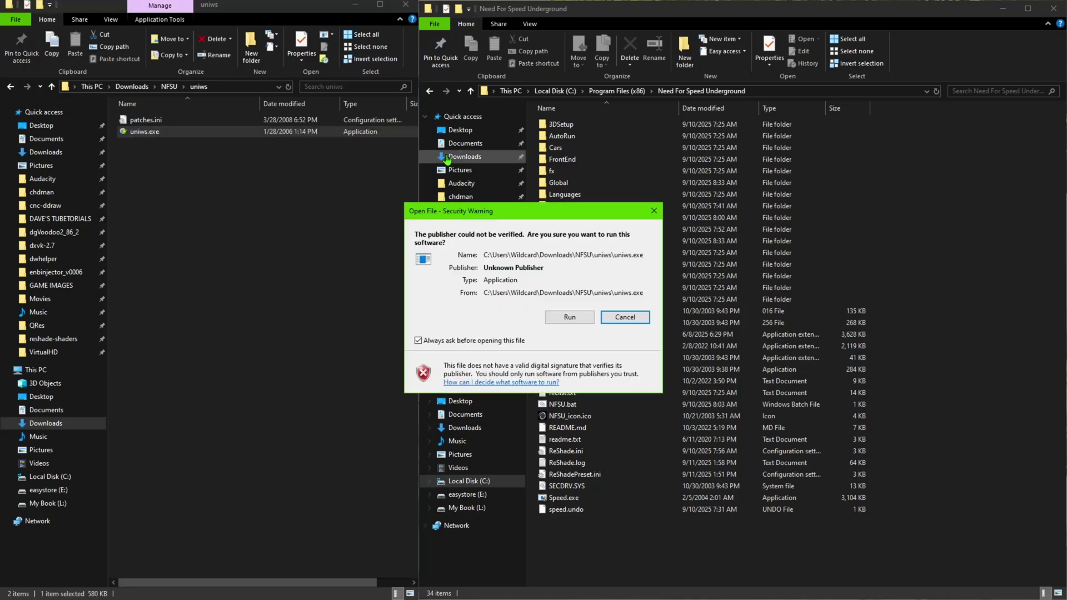
click(572, 320)
click(703, 206)
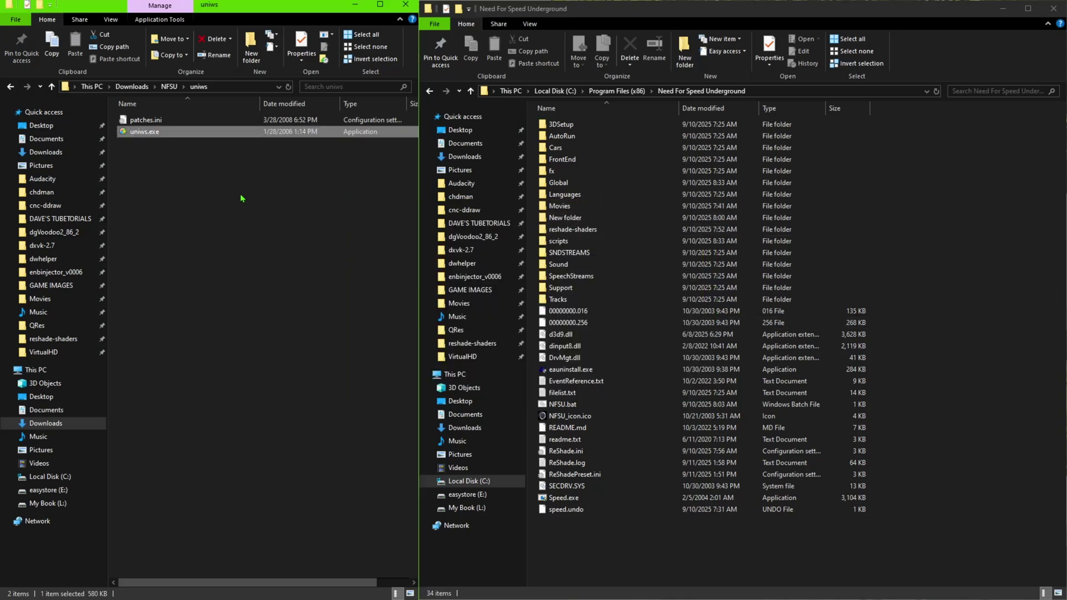
right_click(144, 136)
- Run the patcher as administrator and choose Need for Speed: Underground as the game
click(195, 152)
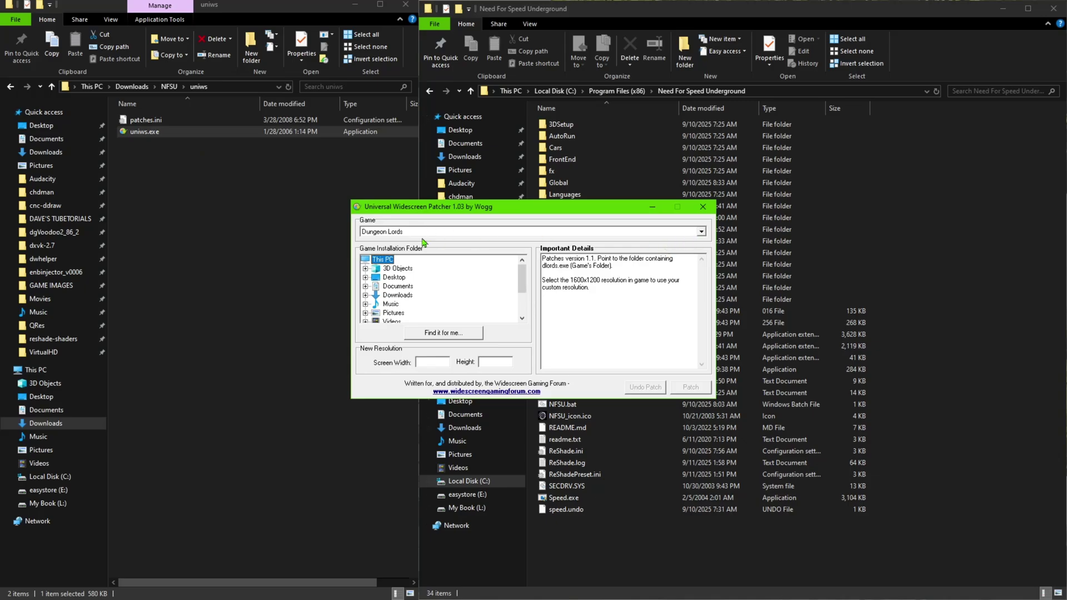
click(702, 232)
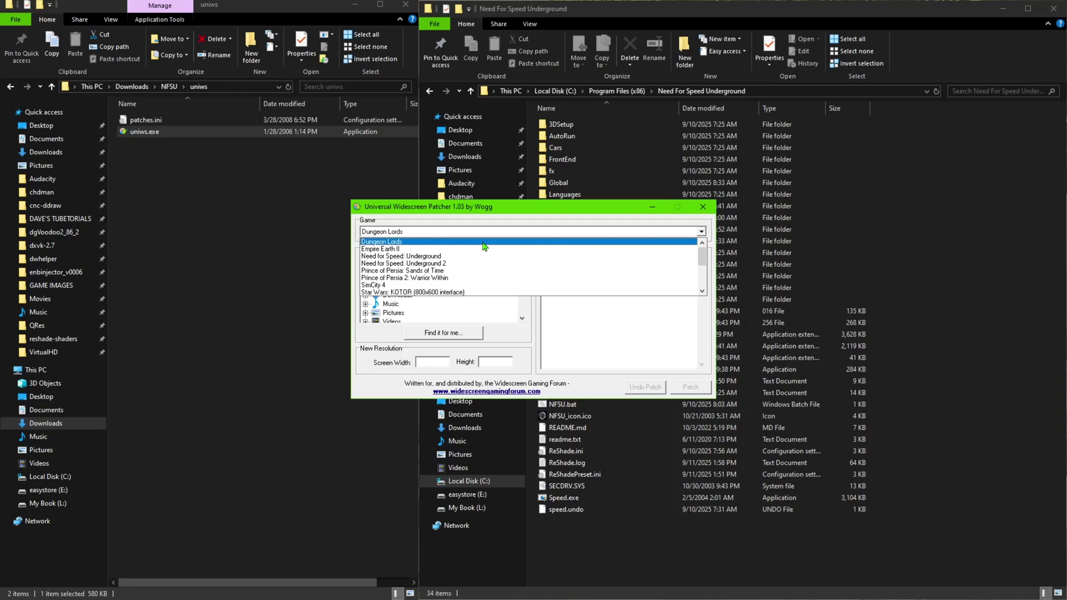
click(429, 261)
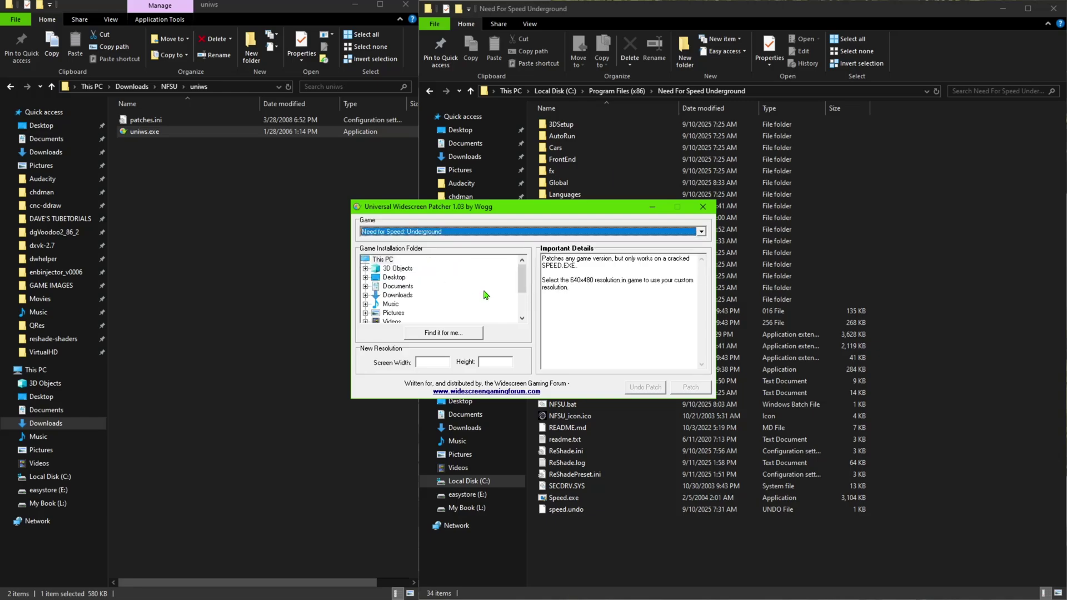
- Expand Local Disk (C:) and Program Files (x86) to locate the Need For Speed Underground folder
drag(522, 281, 523, 298)
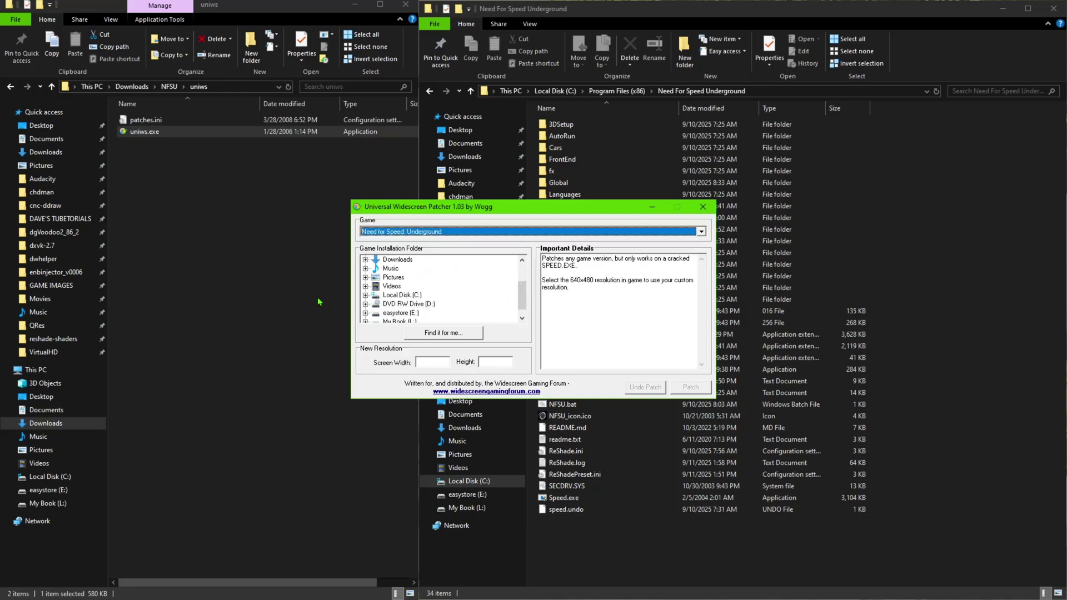
click(365, 295)
scroll(476, 279, down, 3)
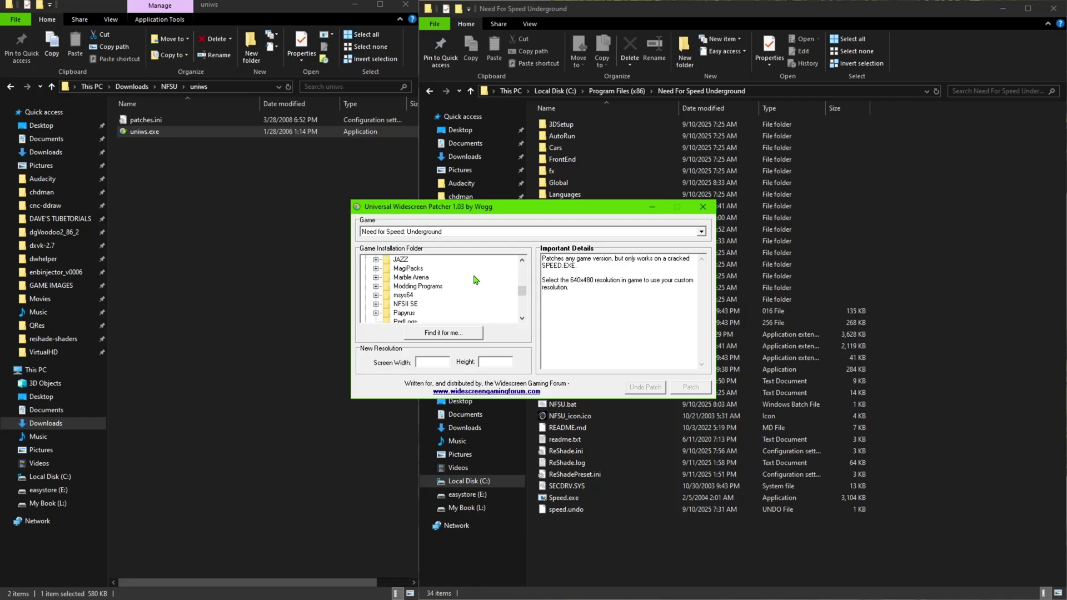
scroll(476, 279, down, 3)
double_click(441, 260)
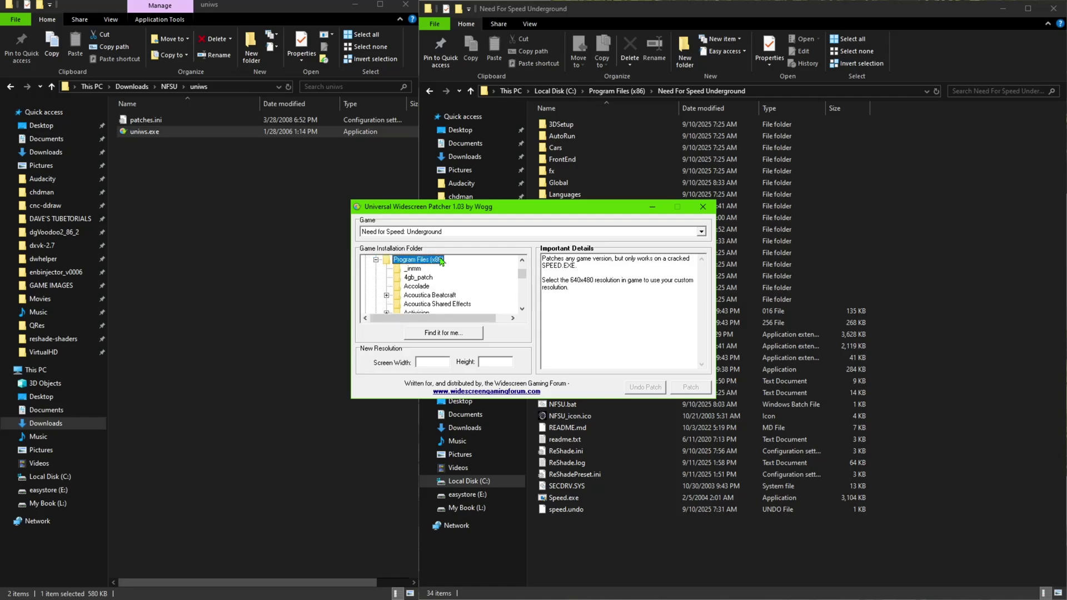
key(n)
scroll(459, 289, down, 1)
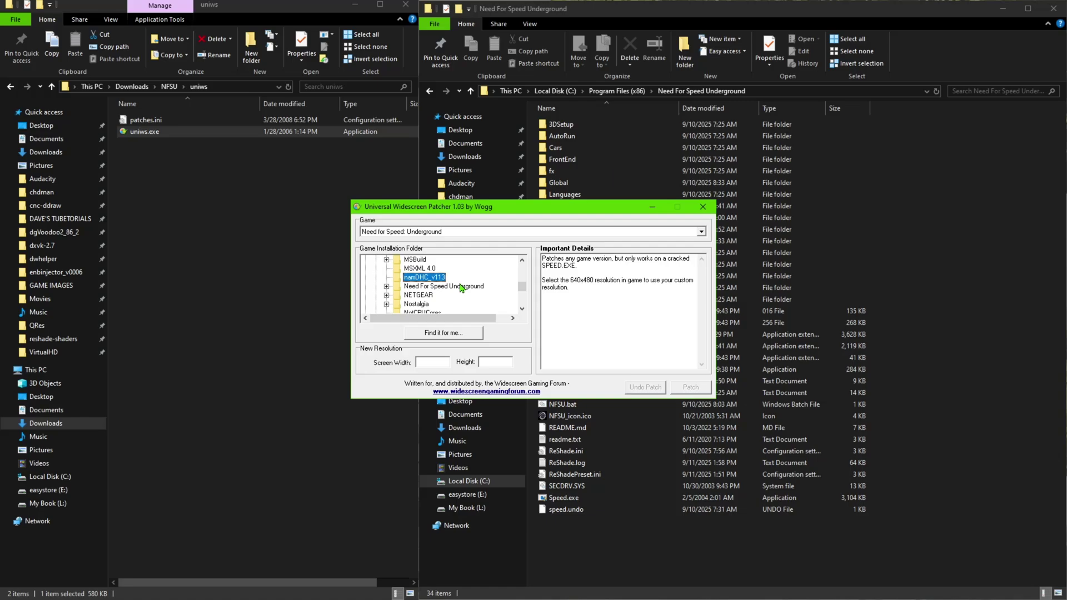
scroll(461, 288, down, 1)
scroll(460, 288, up, 1)
scroll(460, 288, down, 2)
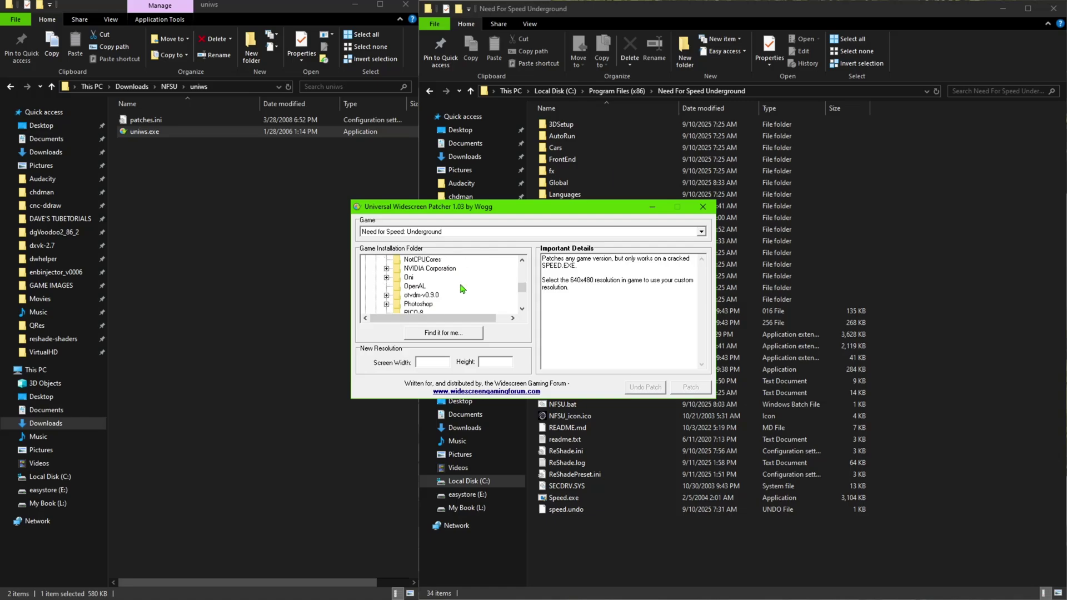
scroll(460, 288, up, 2)
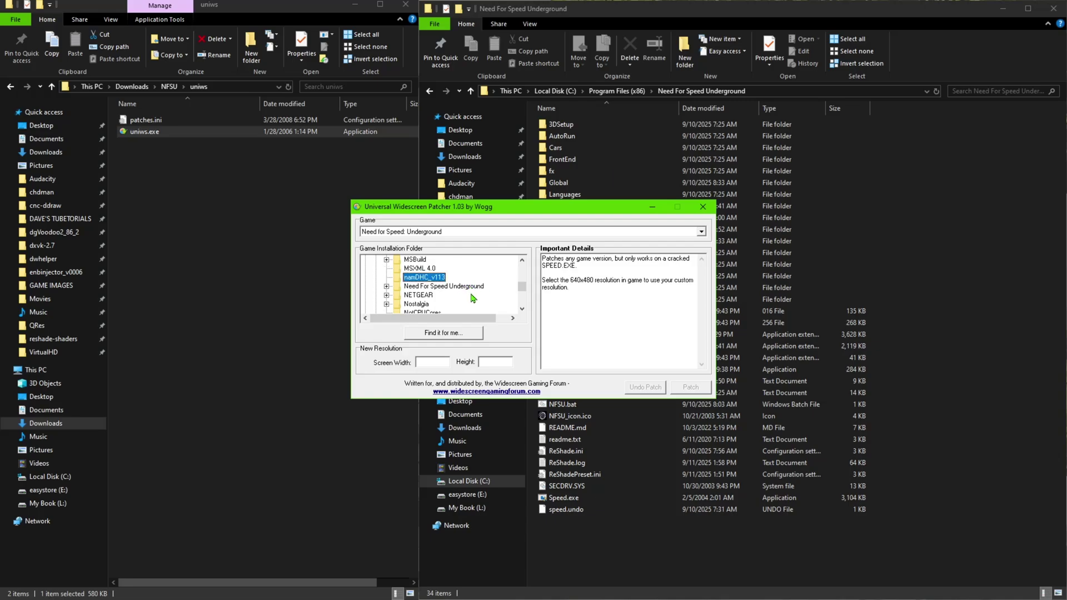
- Select the Need For Speed Underground folder so 1920x1080 fills in, and expand it
click(461, 287)
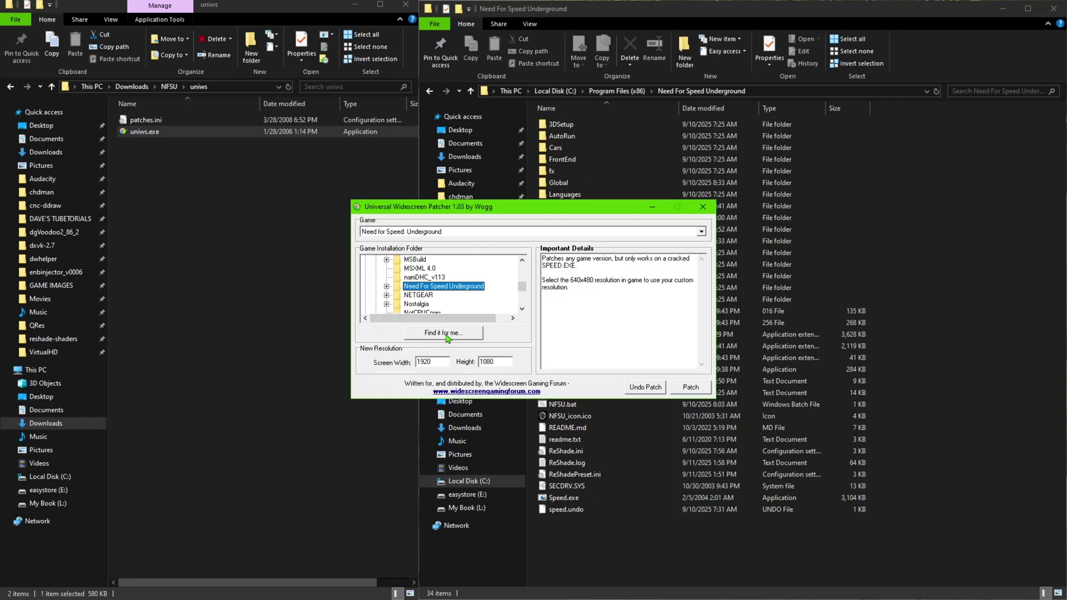
click(387, 287)
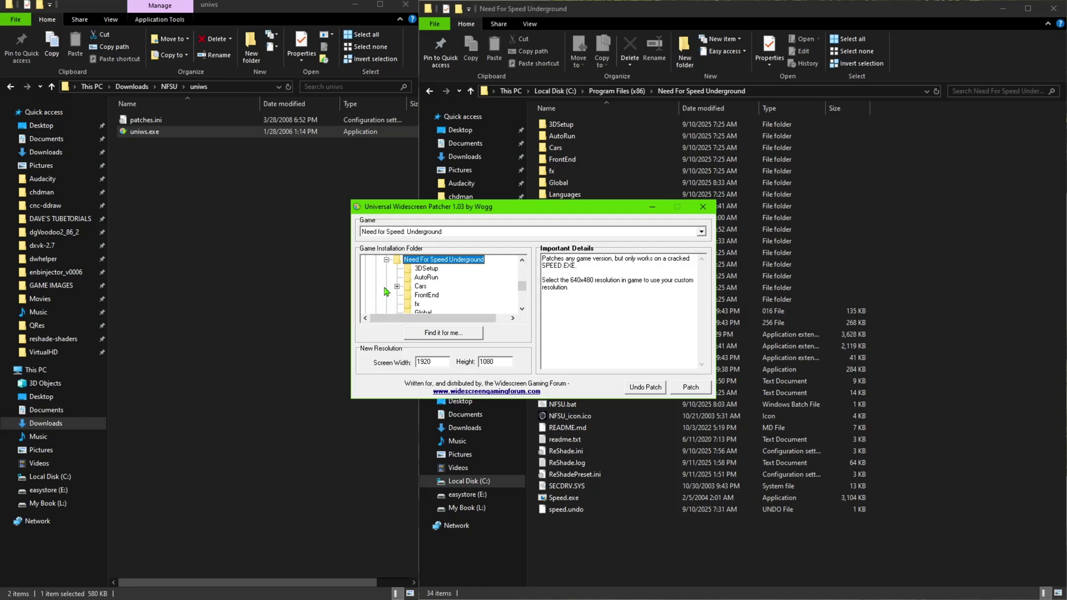
click(522, 310)
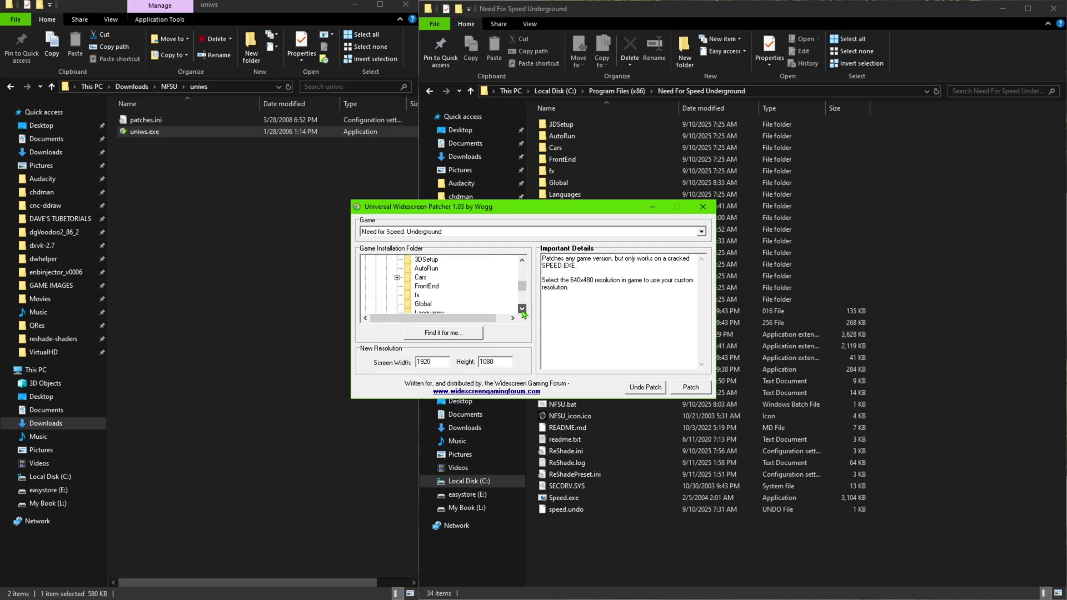
click(522, 310)
click(522, 310)
click(523, 310)
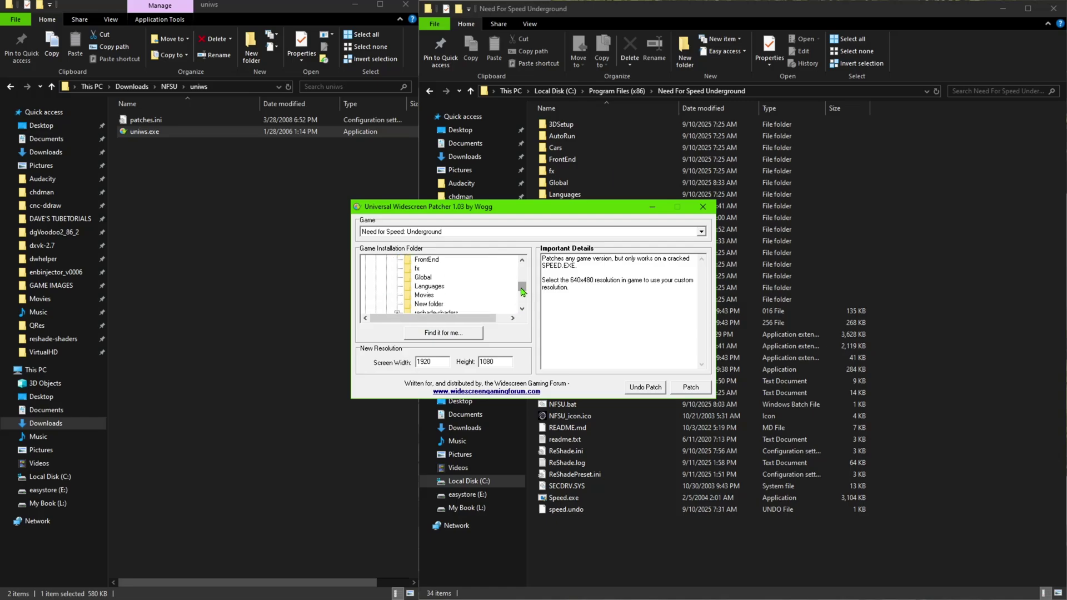
scroll(522, 291, up, 5)
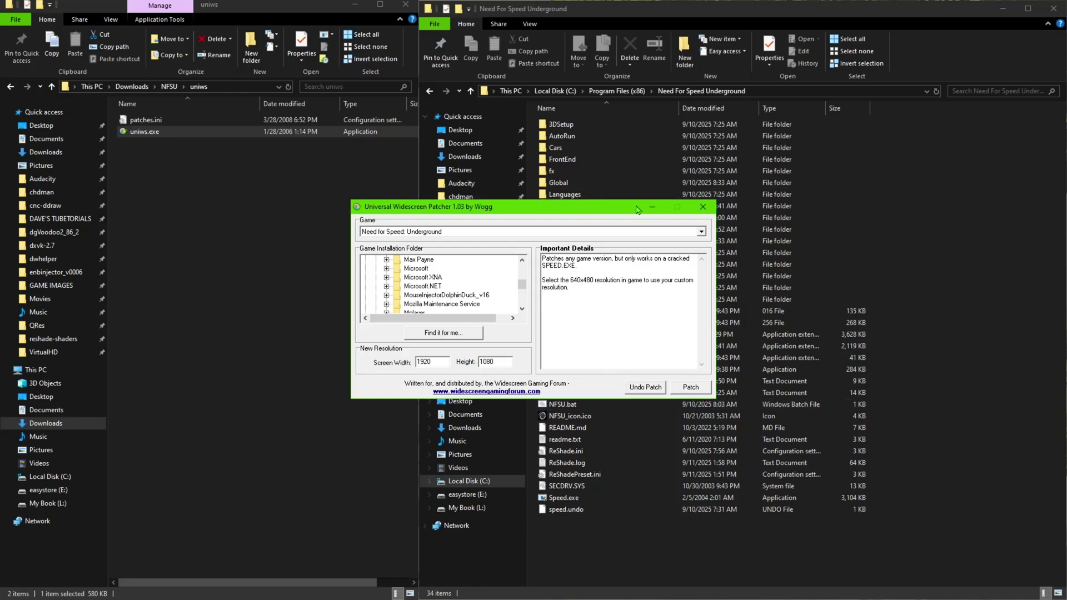
- Move the patcher aside and close it, returning to the game folder window
drag(605, 214, 389, 226)
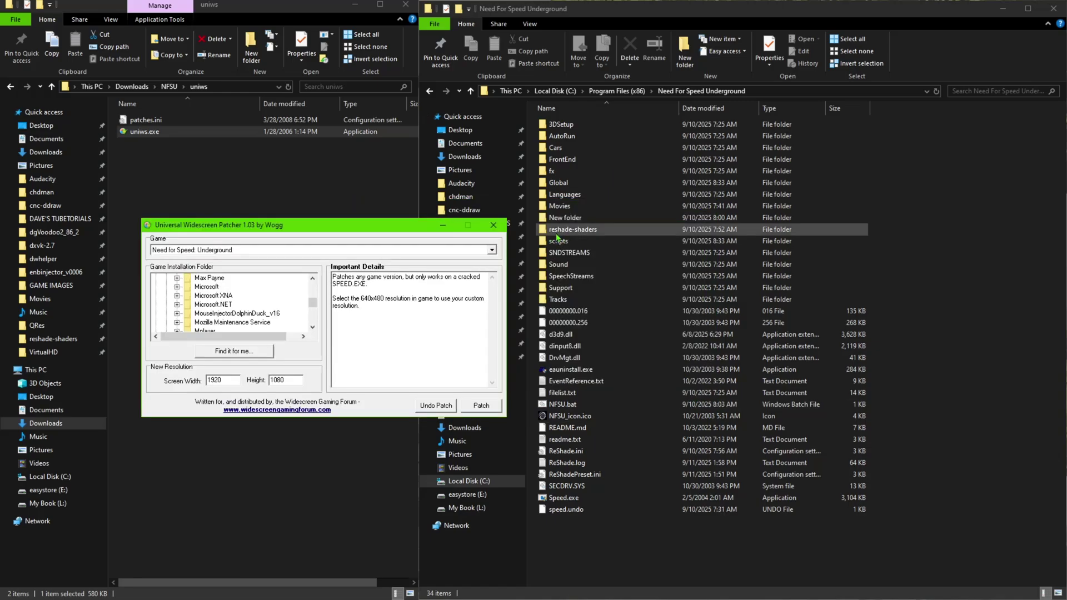
click(488, 220)
click(629, 554)
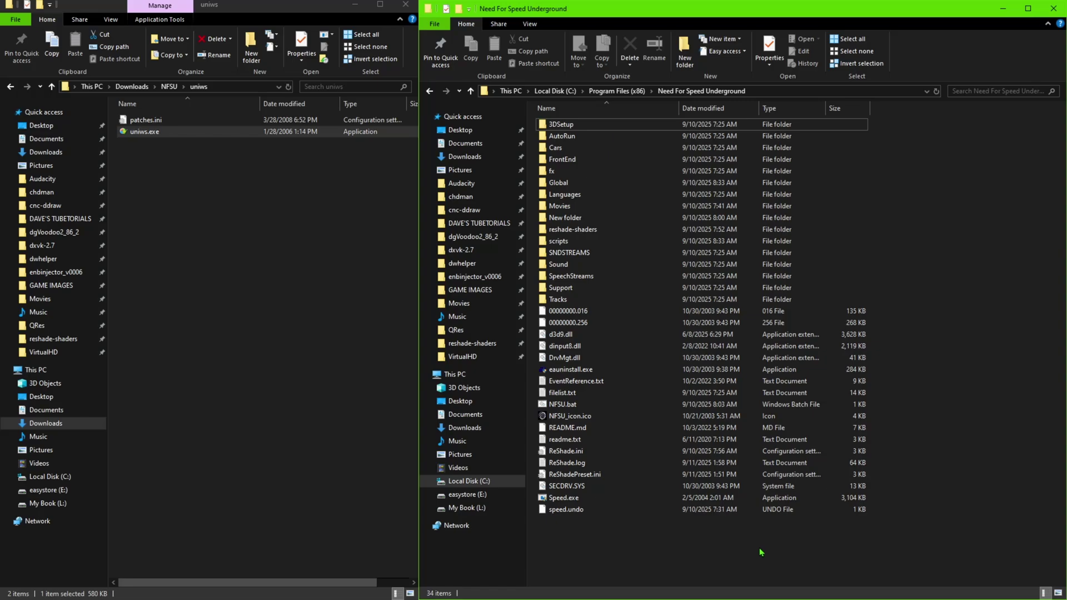
- Create a New Text Document.txt with its default name in the uniws folder
right_click(710, 547)
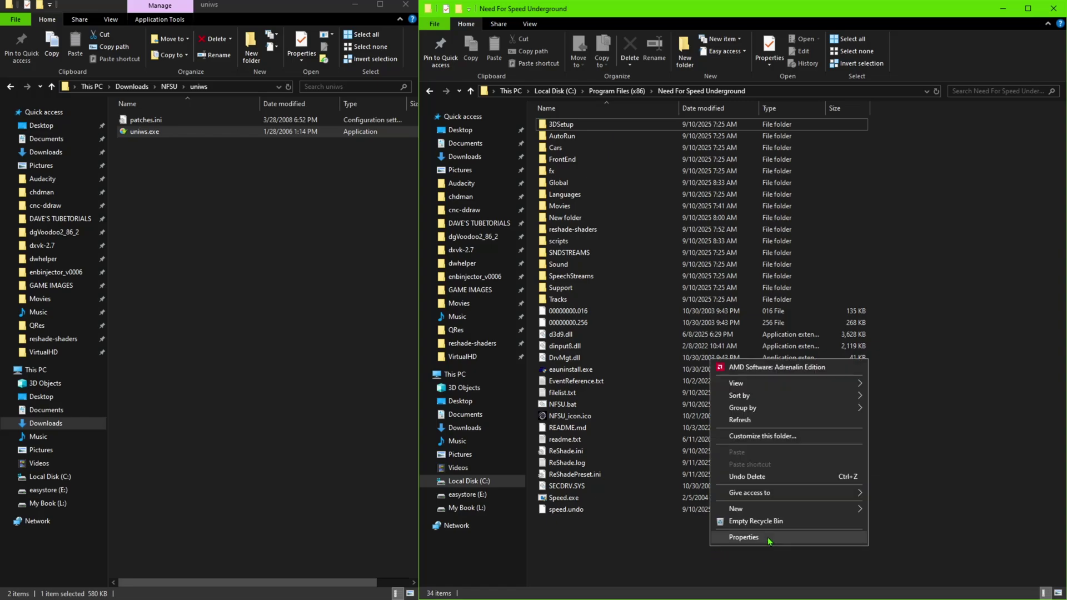
mouse_move(775, 512)
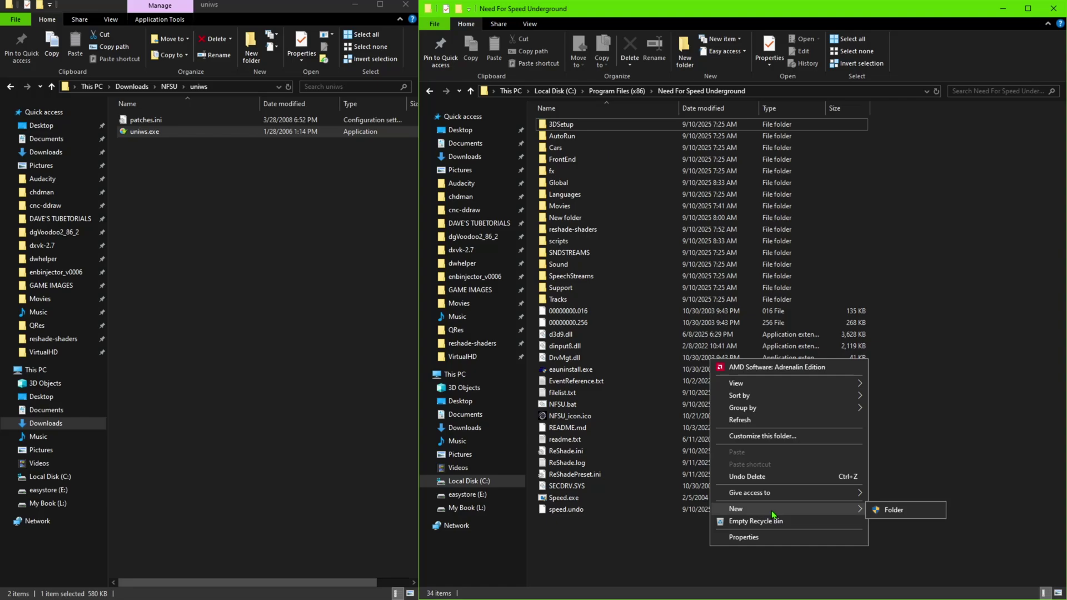
click(762, 563)
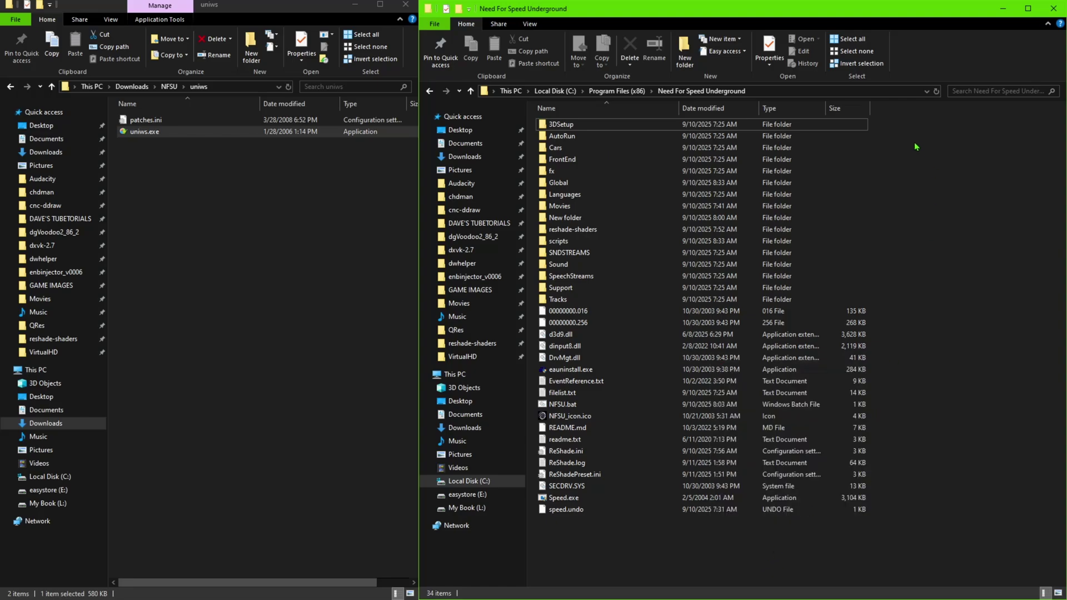
right_click(904, 158)
mouse_move(941, 306)
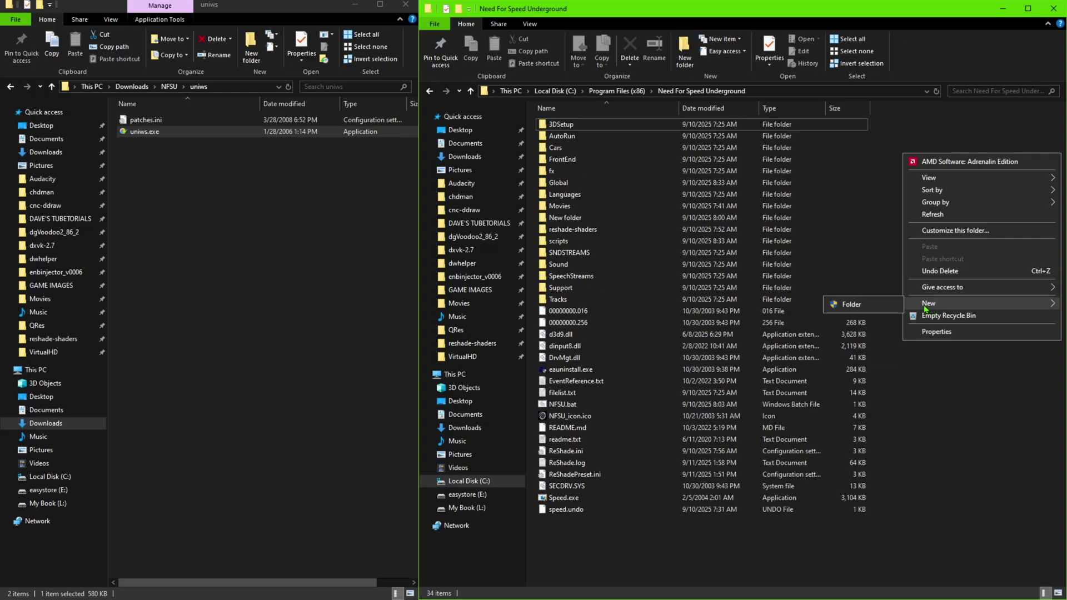
click(658, 554)
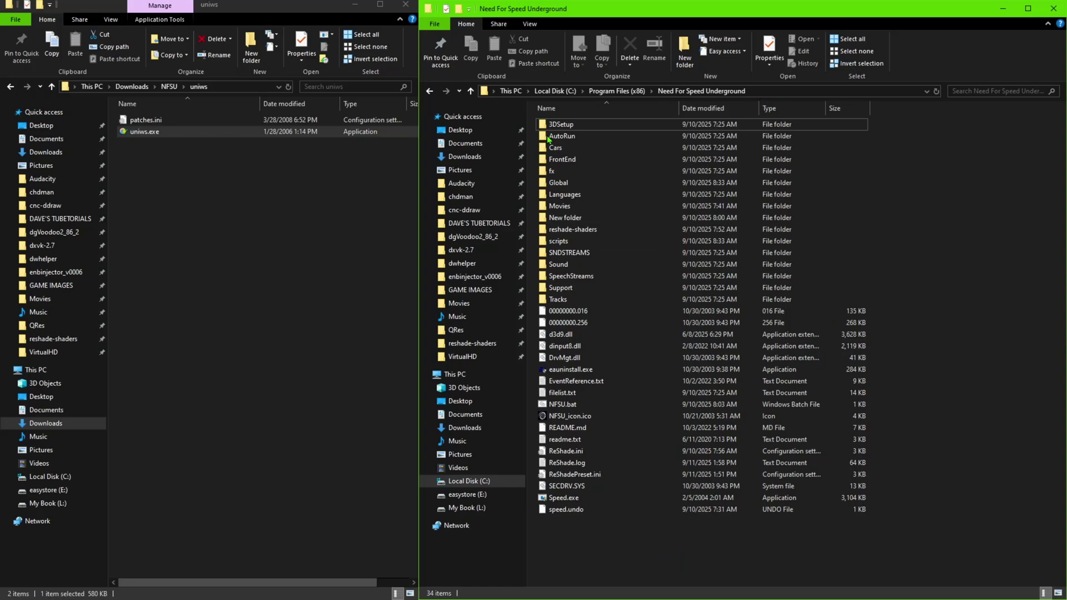
right_click(198, 241)
mouse_move(267, 389)
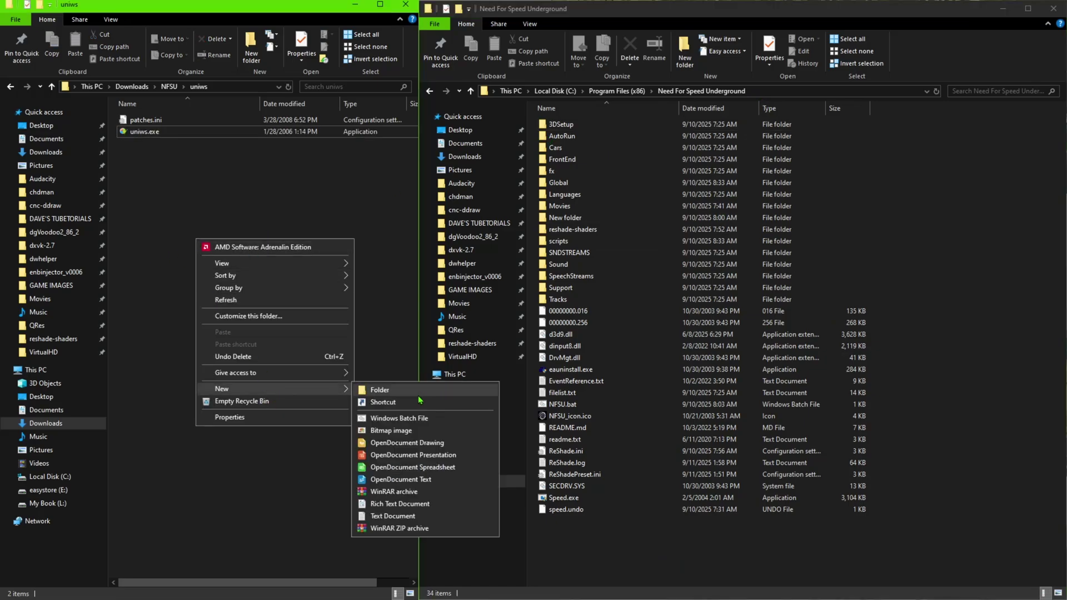
click(370, 517)
click(221, 321)
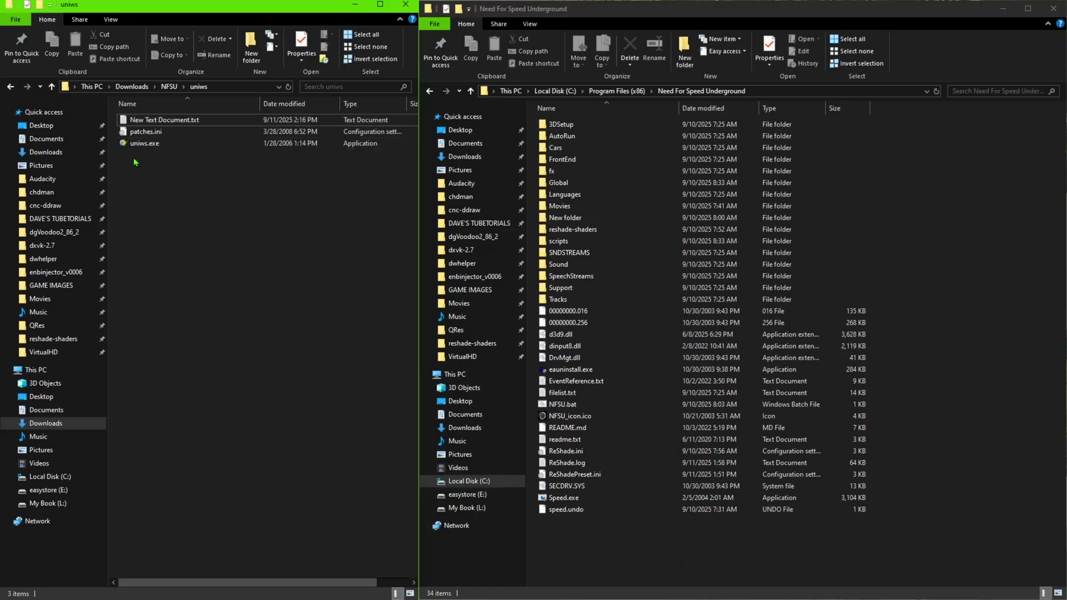
- Move New Text Document.txt into the Need For Speed Underground folder, granting administrator permission
click(142, 123)
key(ctrl+c)
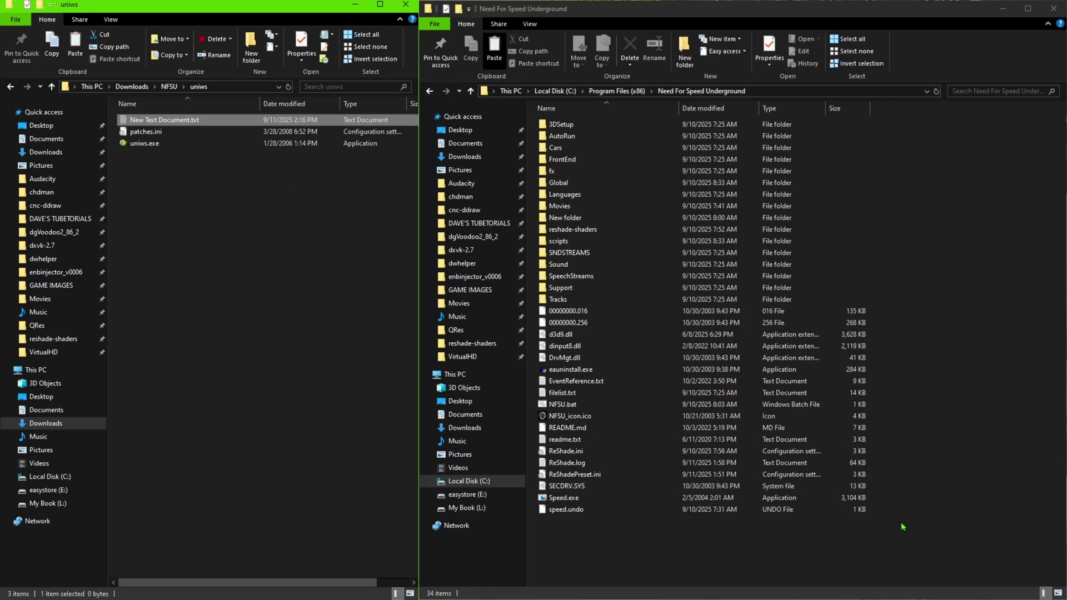
click(912, 524)
key(ctrl+v)
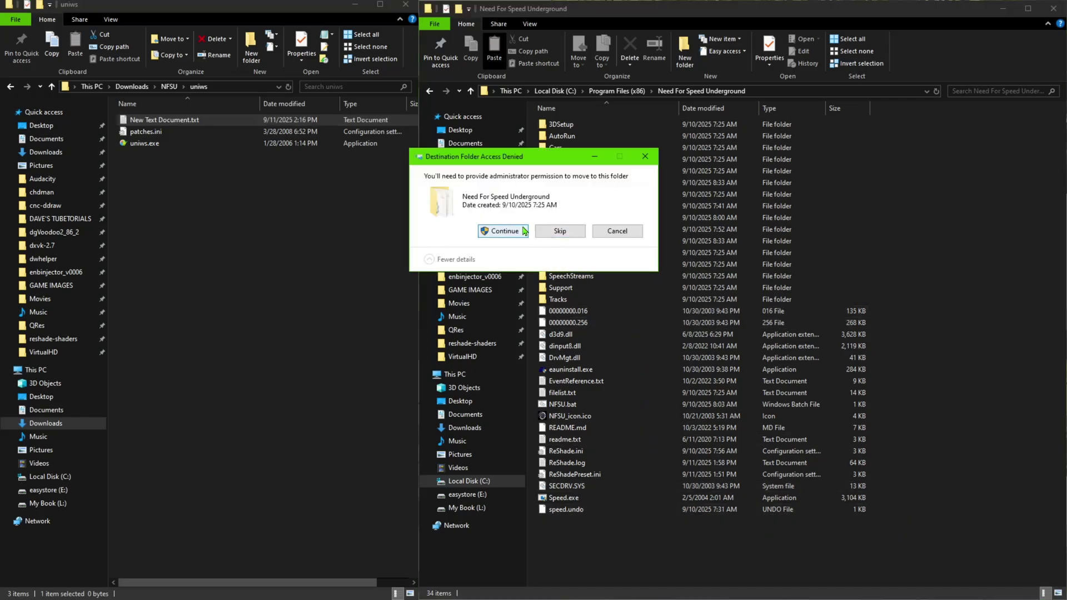
click(520, 232)
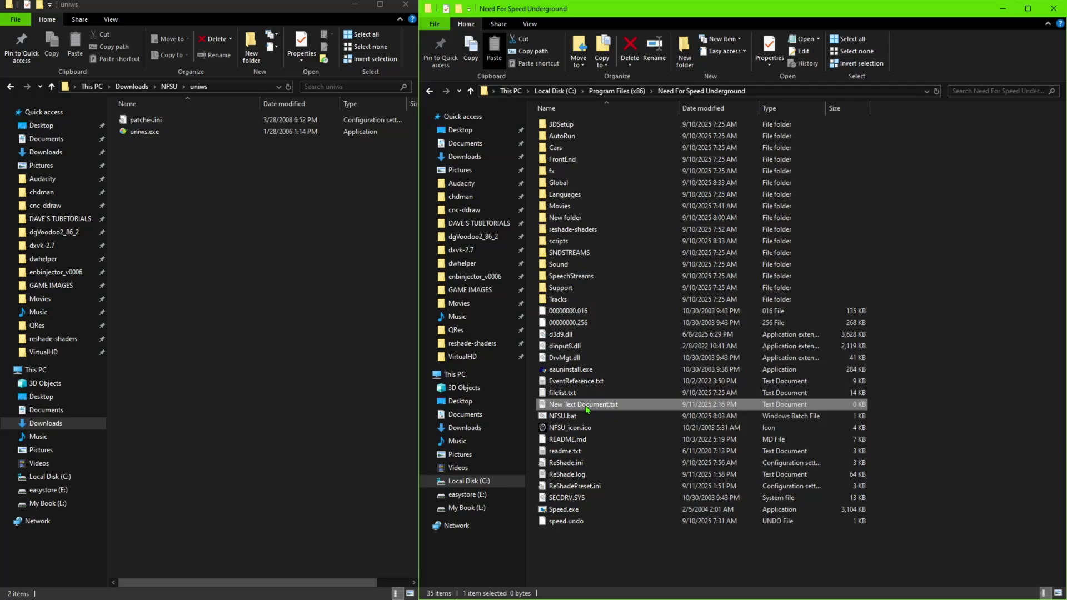
- Copy the 'start /affinity 1 Speed.exe' line from NFSU.bat in Notepad, then close it
click(563, 418)
right_click(563, 418)
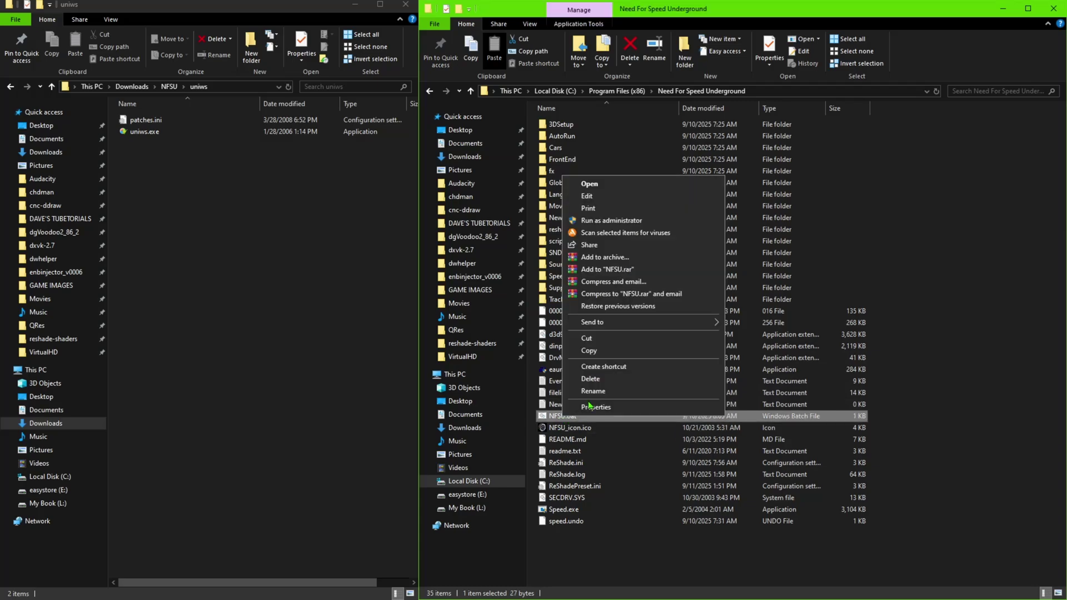
click(589, 198)
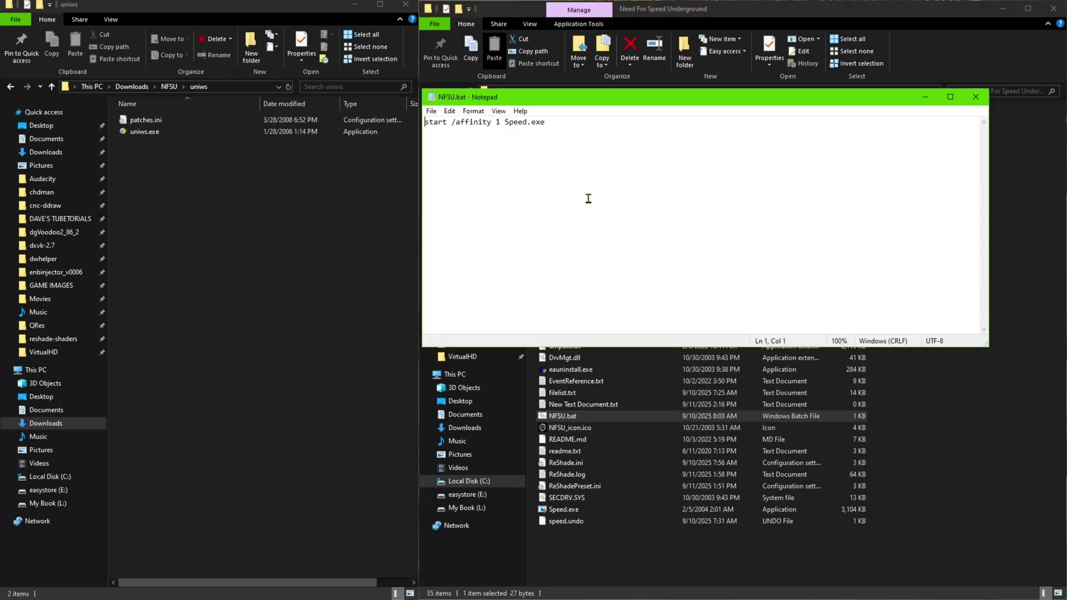
triple_click(562, 126)
right_click(499, 125)
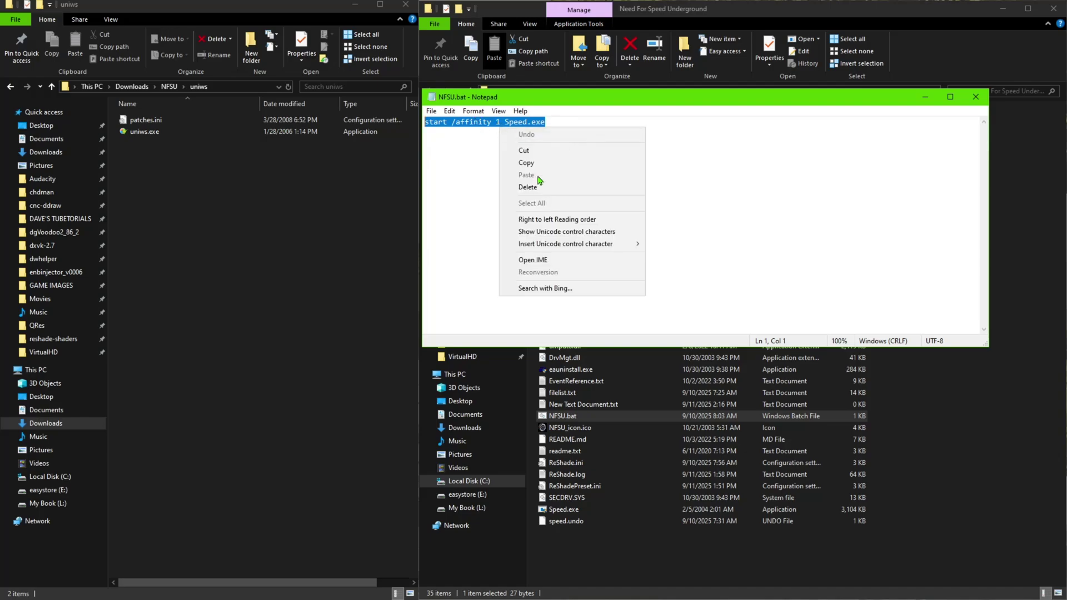
click(532, 164)
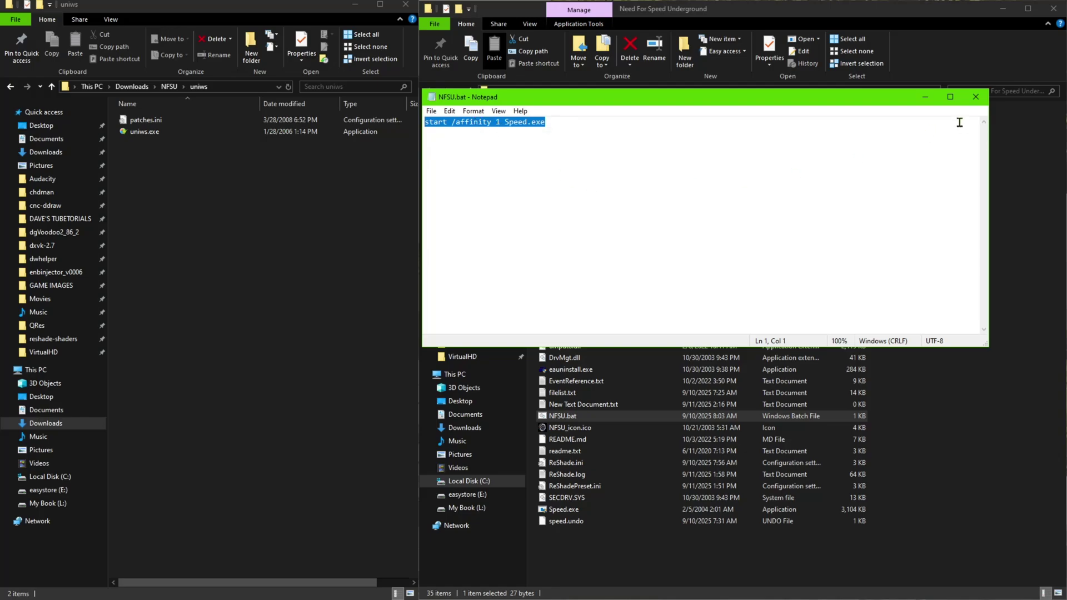
click(976, 97)
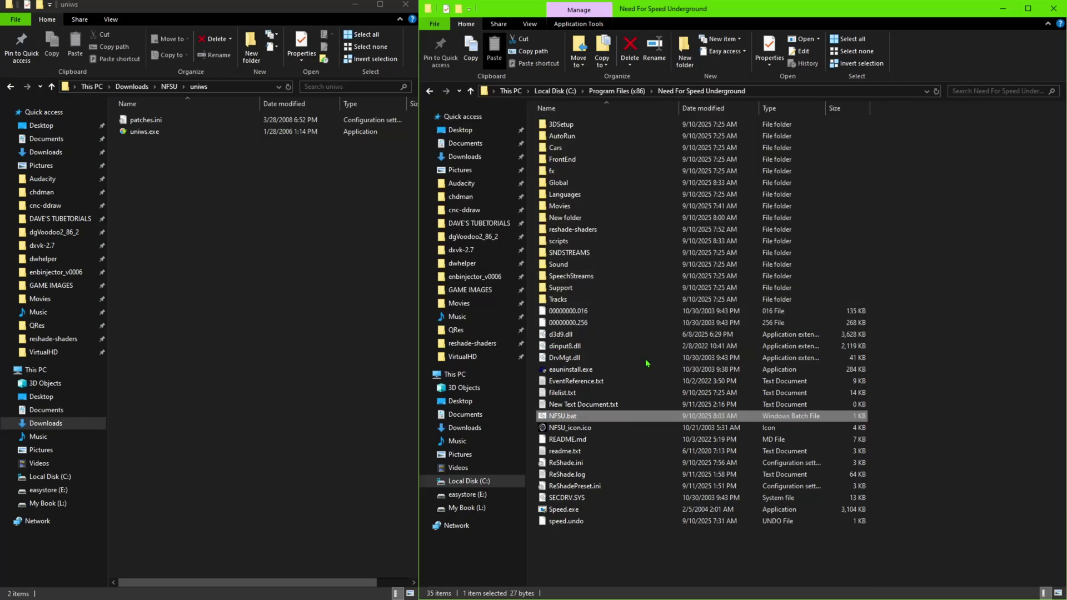
- Paste the launcher line into New Text Document.txt
double_click(590, 404)
right_click(587, 202)
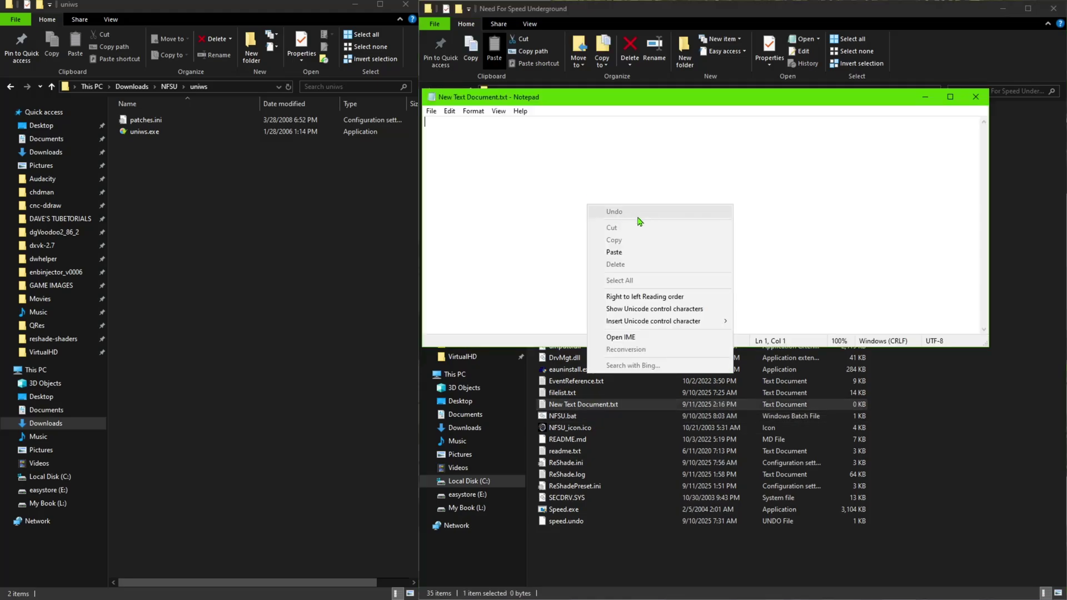
click(622, 253)
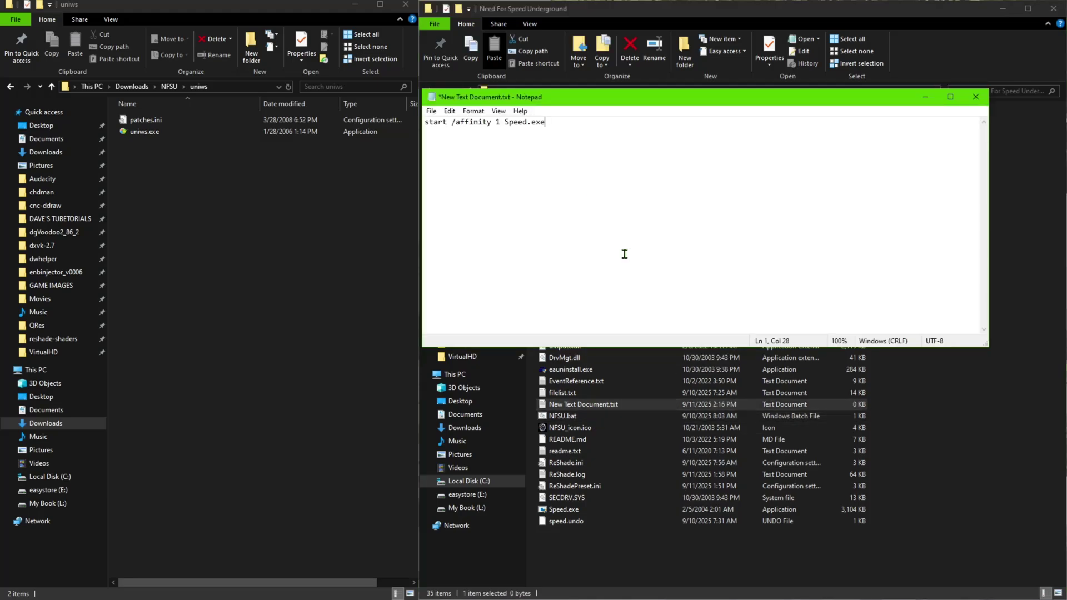
- Try Save As with the All Files type, cancel, then close Notepad without saving
click(431, 111)
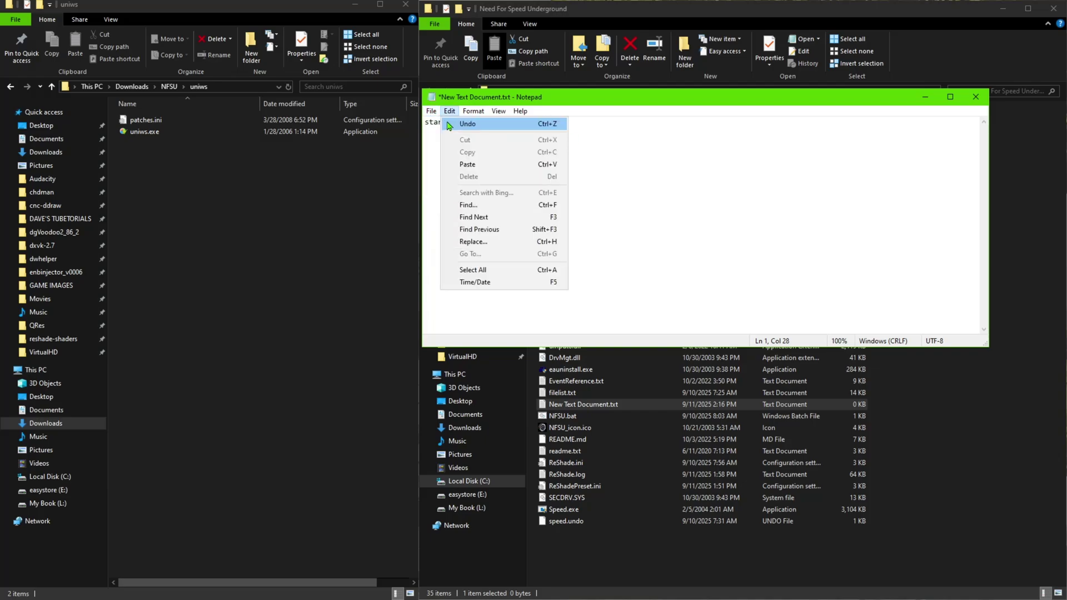
click(449, 112)
click(431, 111)
click(449, 175)
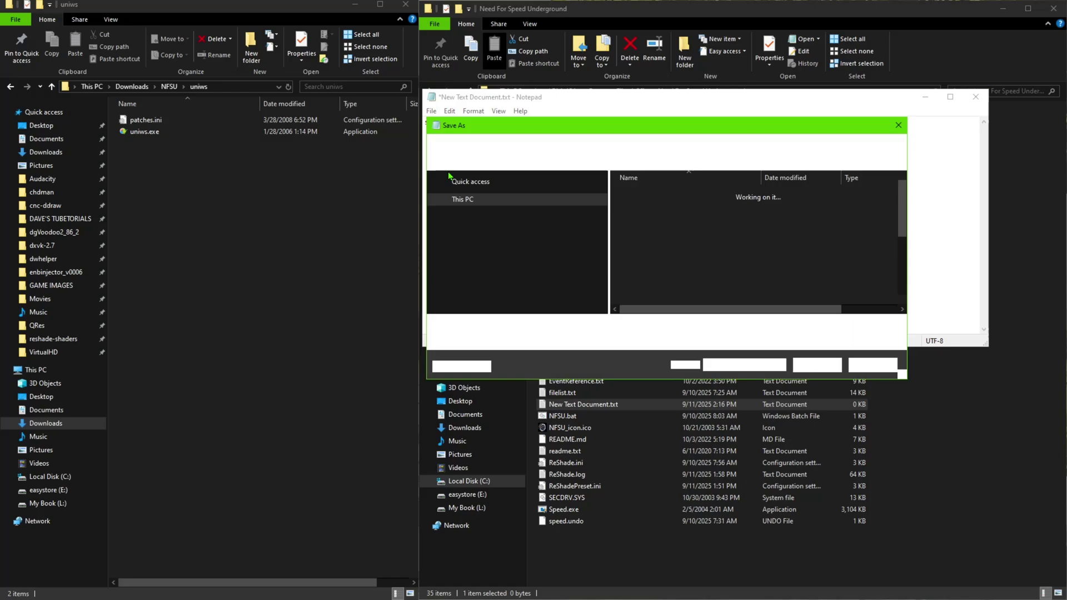
click(563, 341)
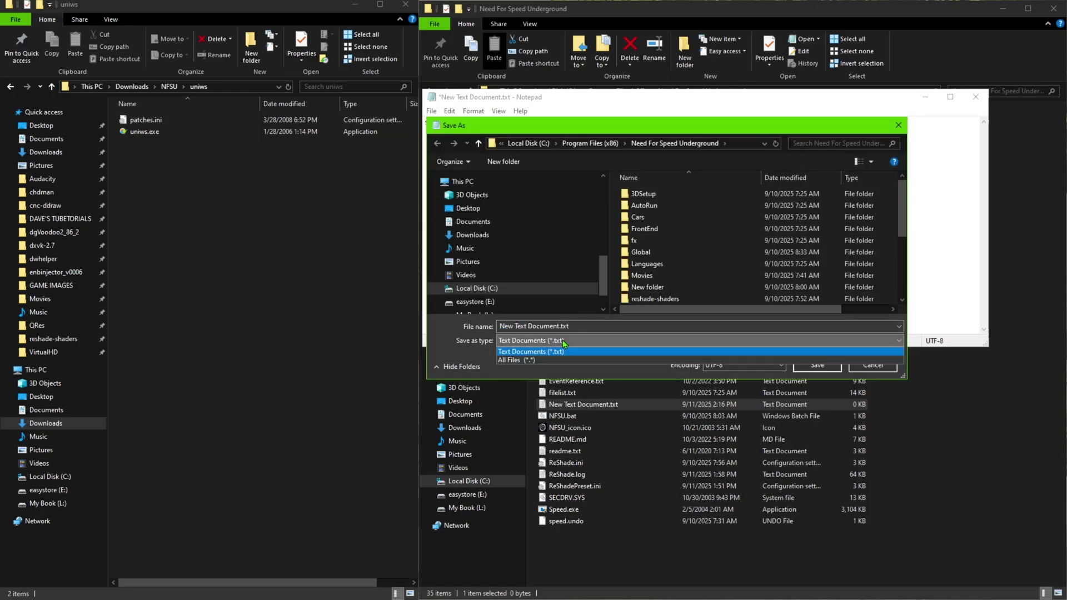
click(531, 360)
click(572, 328)
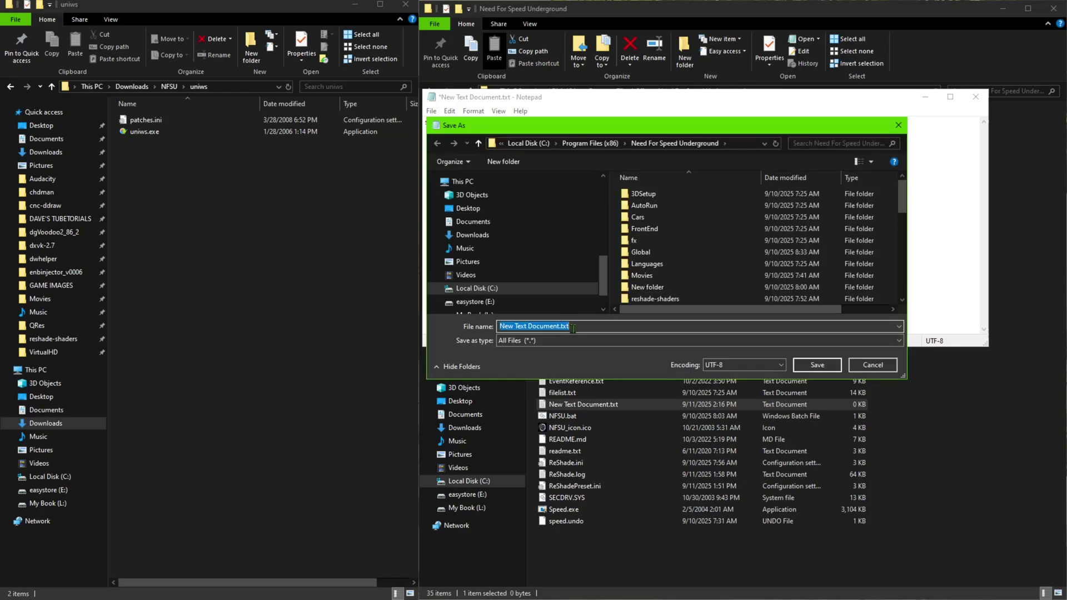
drag(901, 210, 902, 279)
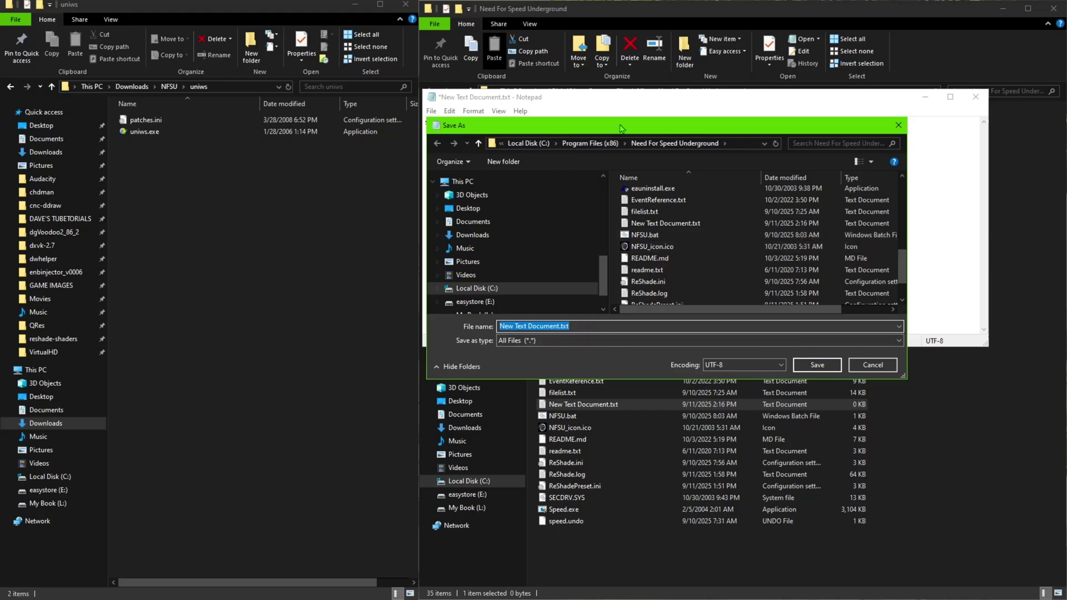
click(873, 365)
click(976, 97)
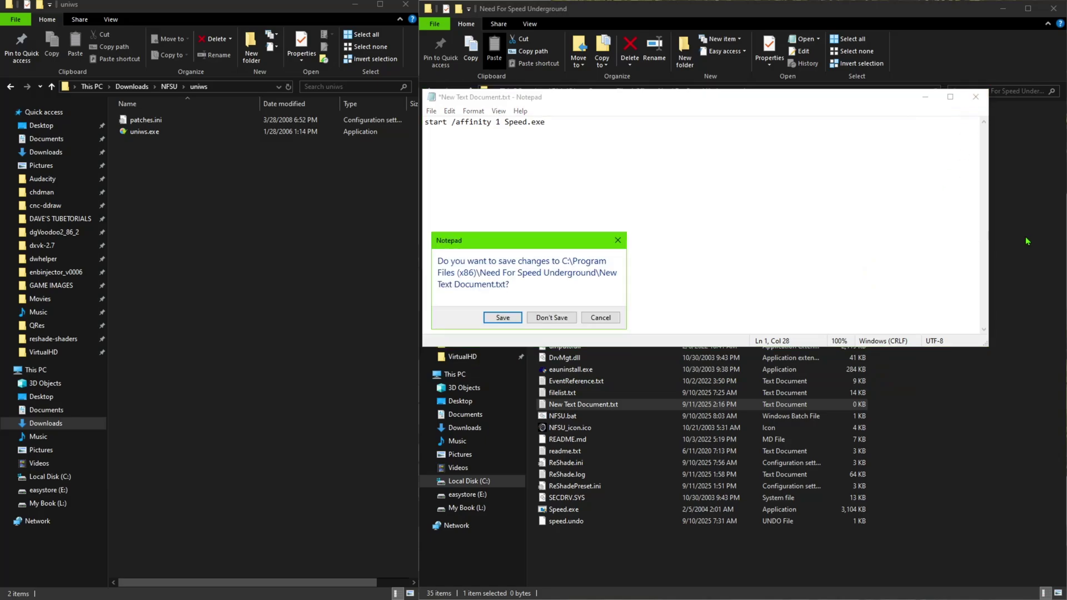
click(552, 318)
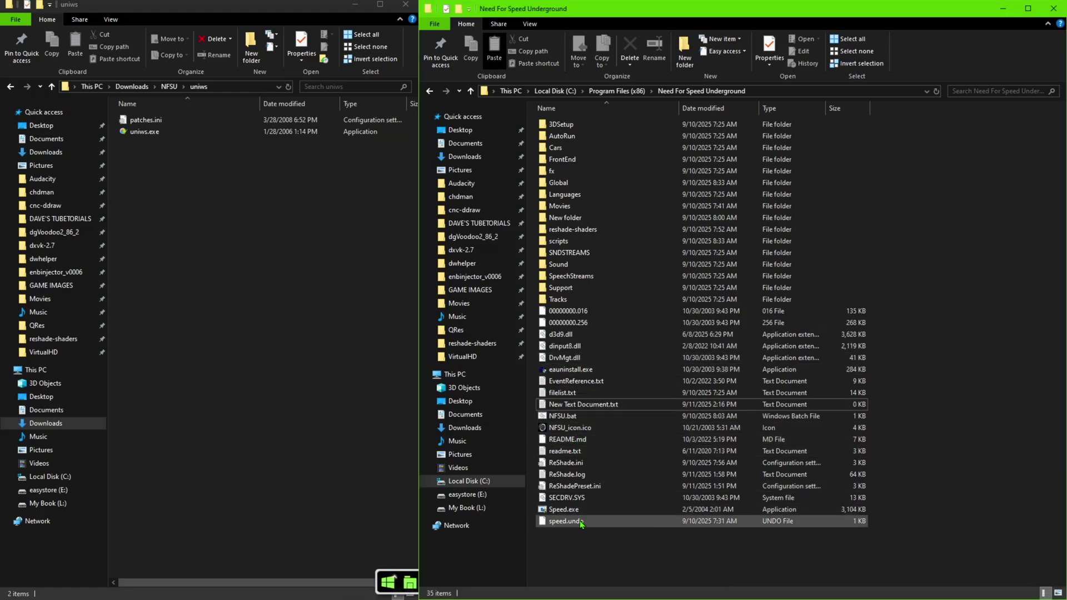
- Launch Need for Speed Underground through the NFSU.bat launcher in the game folder
double_click(556, 417)
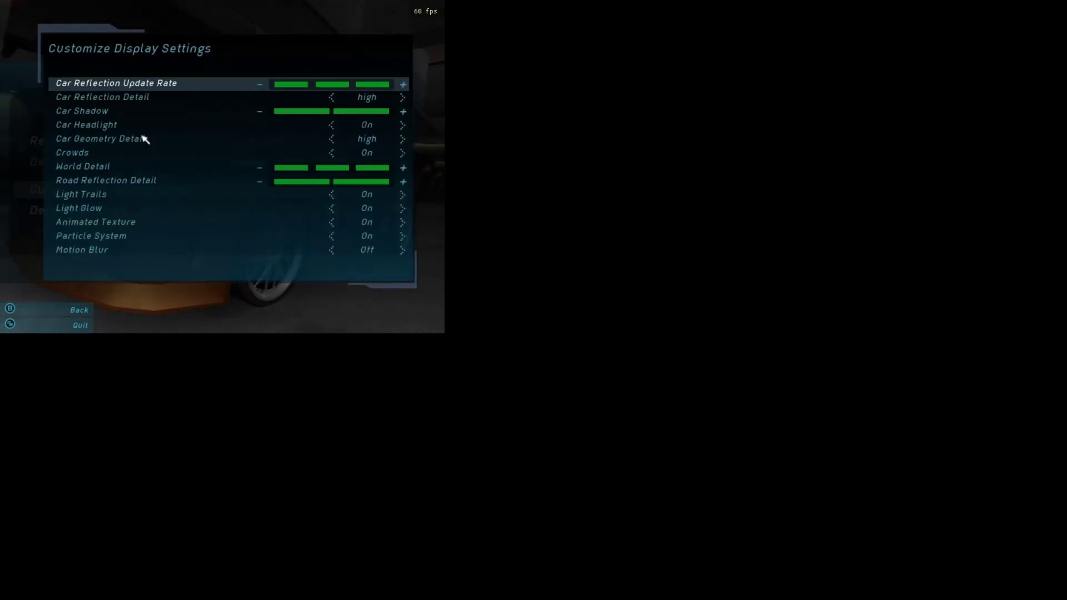
- Step down the display settings through Road Reflection Detail to Light Glow
key(Down)
key(Down)
key(Down)
key(Down)
key(Down)
key(Down)
key(Down)
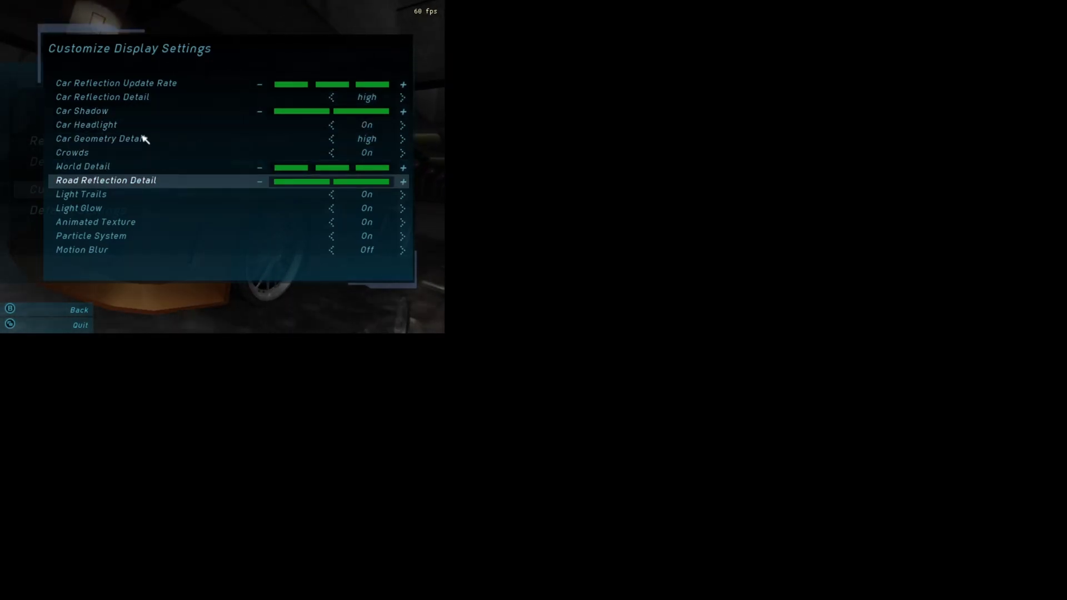
key(Down)
key(Down)
key(Down)
key(Down)
key(Down)
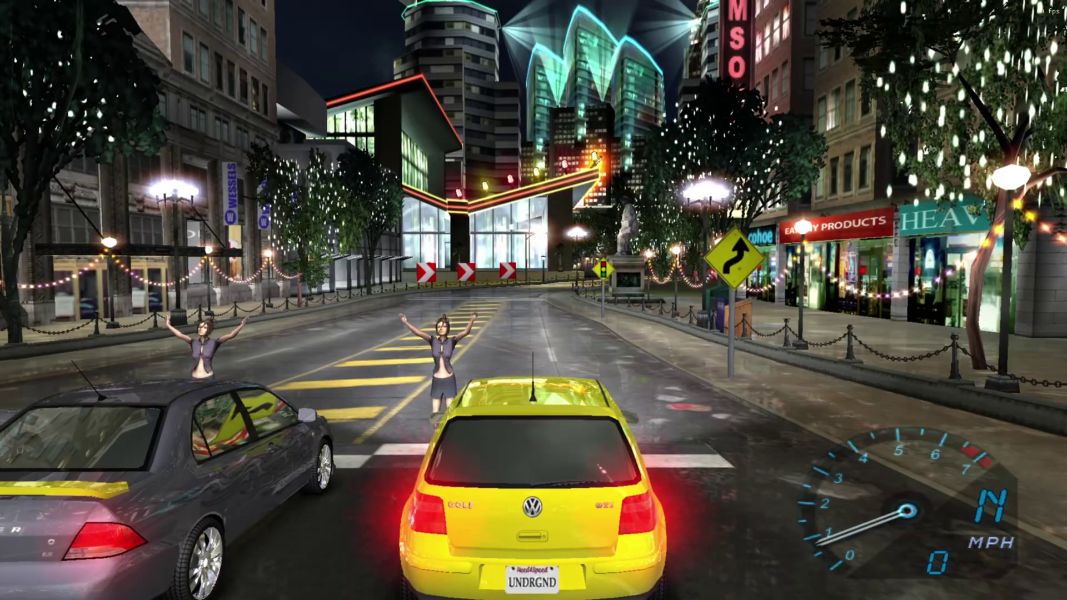
- Accelerate the Golf off the line, steer through the curve and left turns, then pause the race
key(Up)
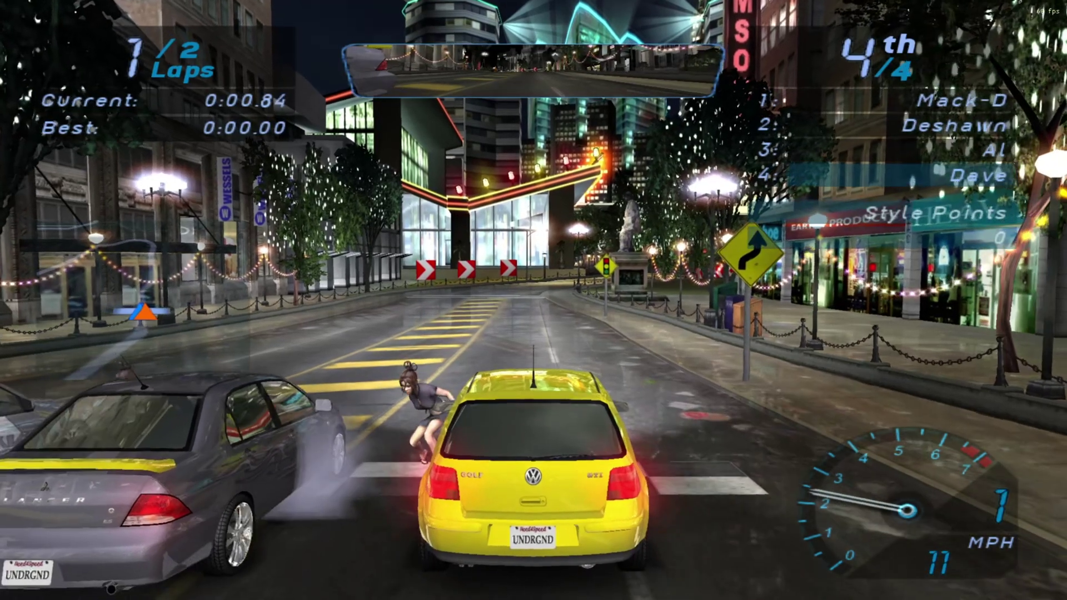
key(Up)
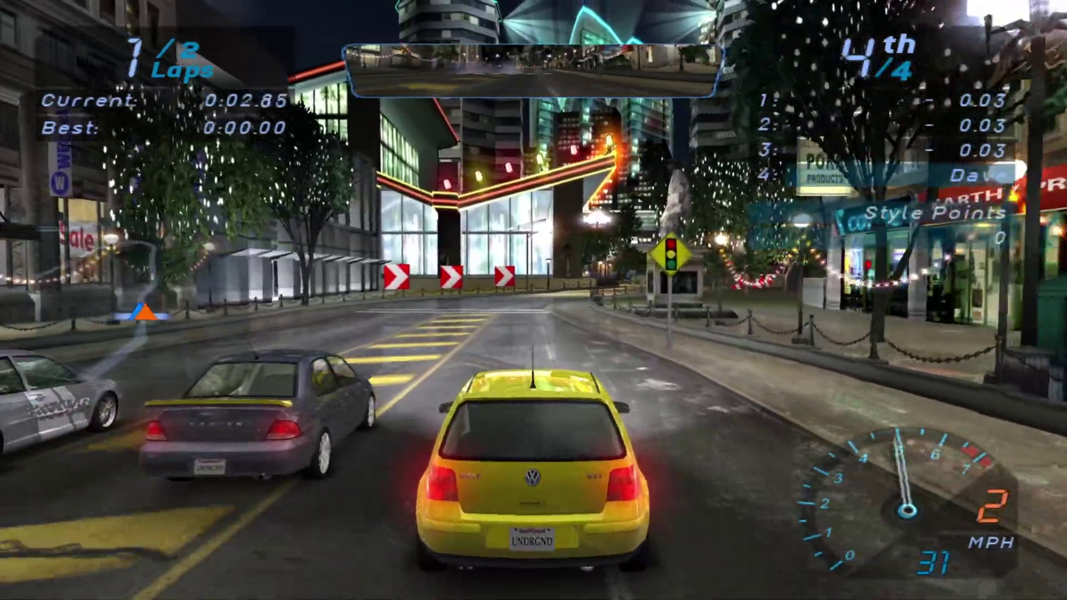
key(Up)
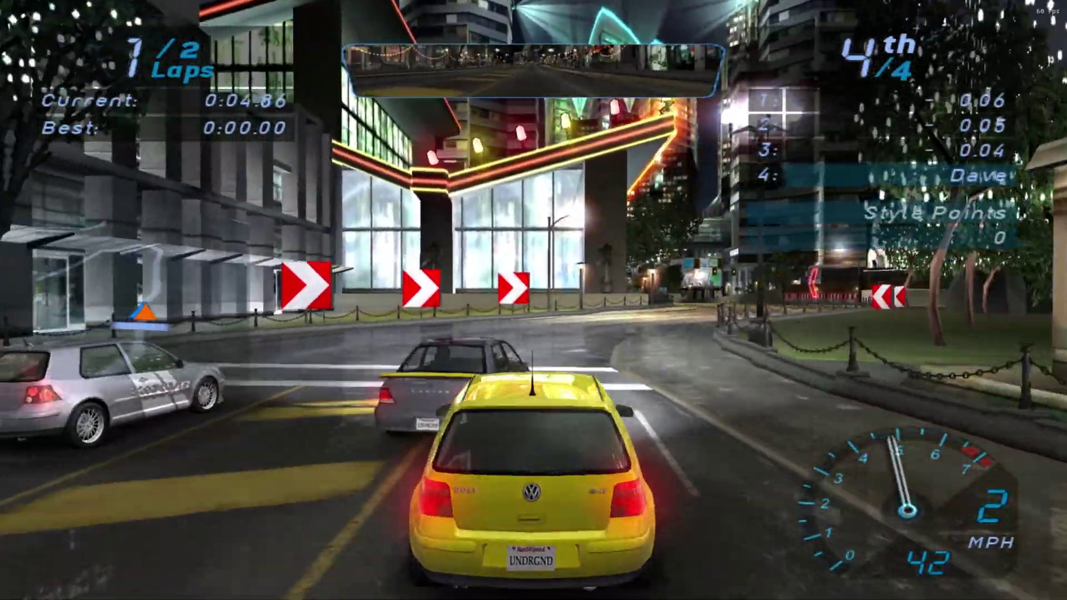
key(Up)
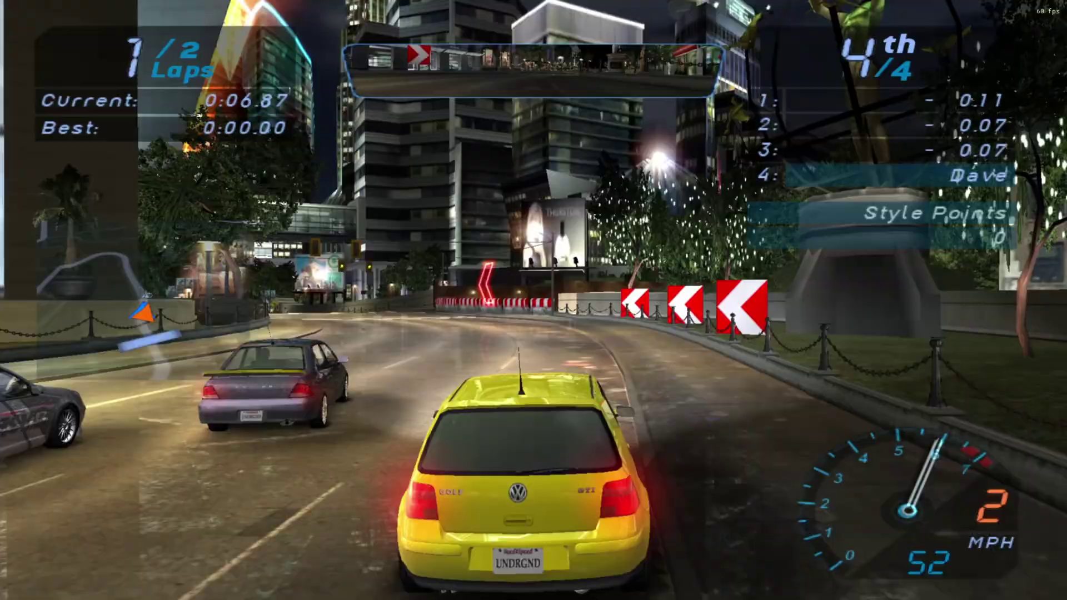
key(Up)
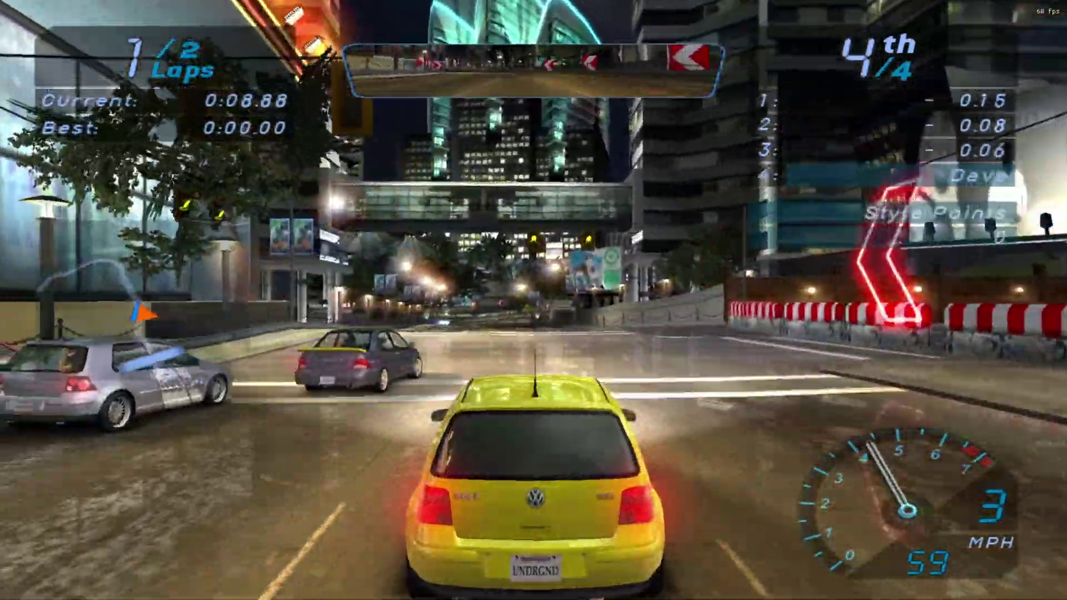
key(Up)
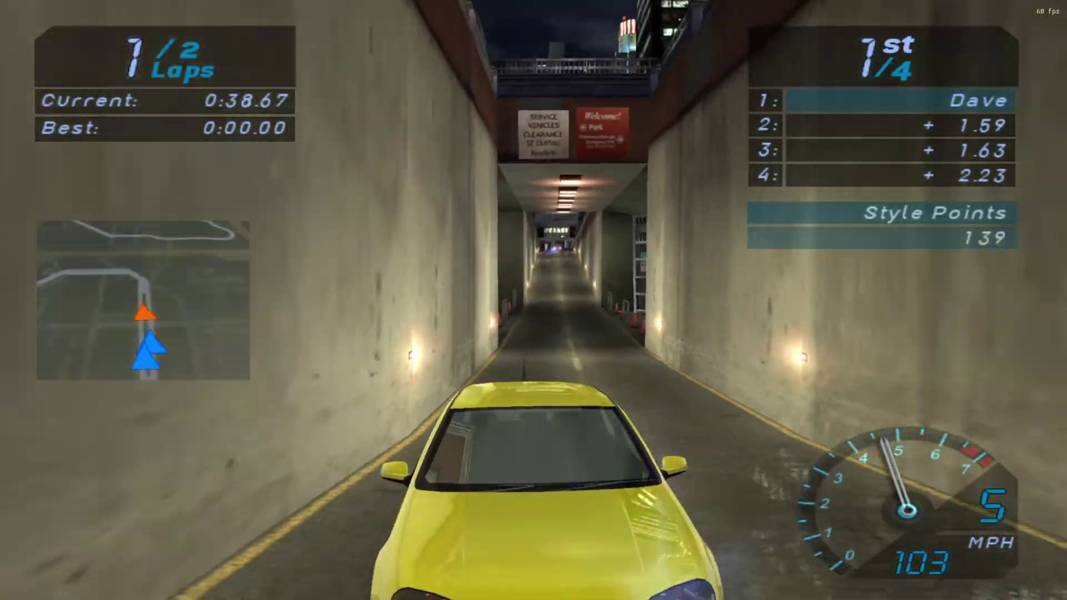
key(Escape)
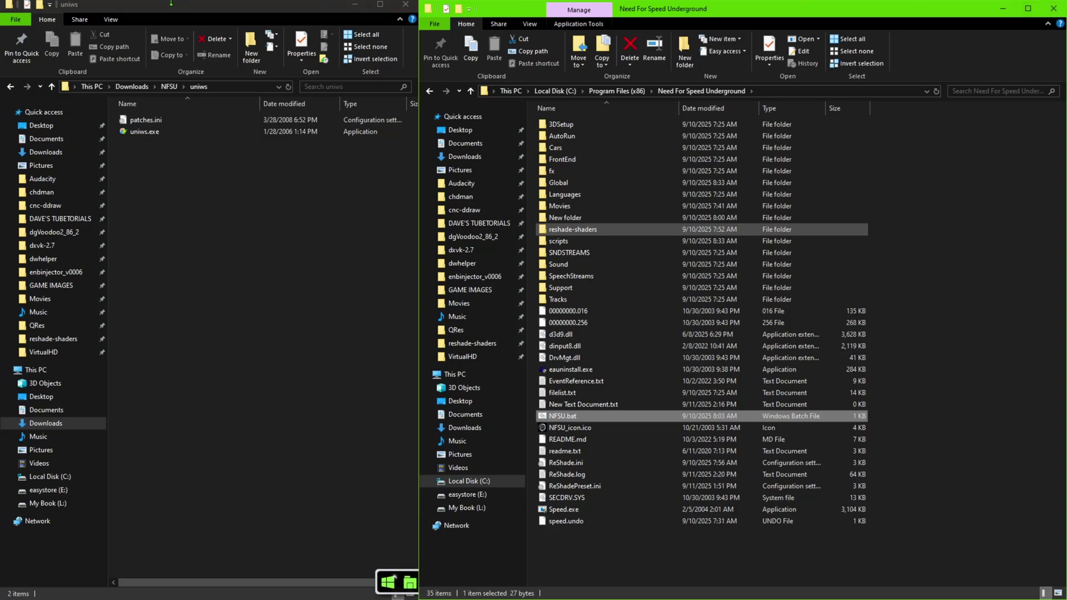
- Bring the uniws folder window to the front and close it
click(289, 7)
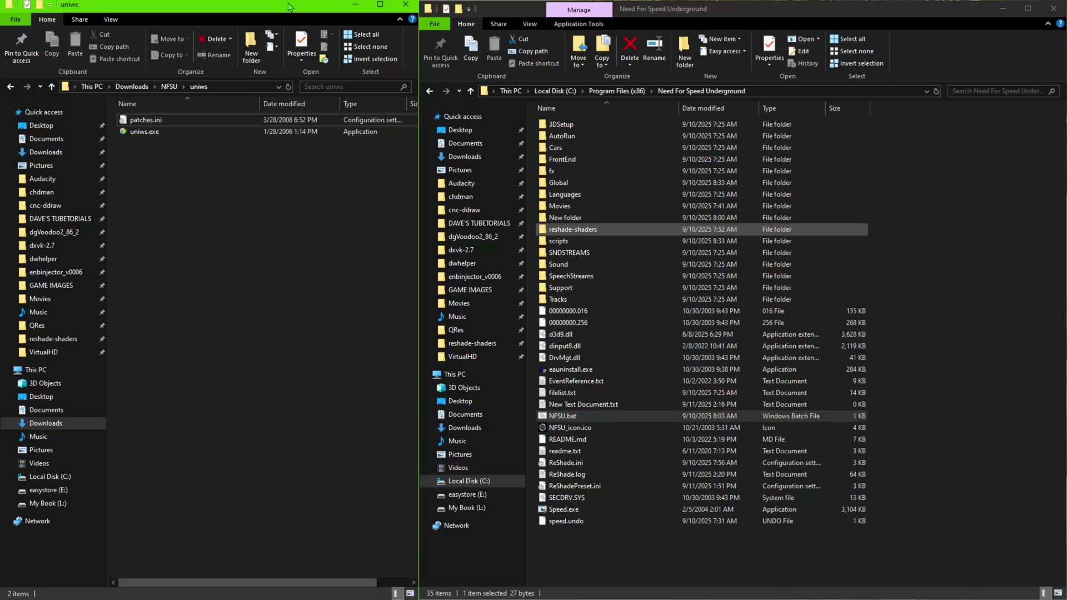
click(406, 8)
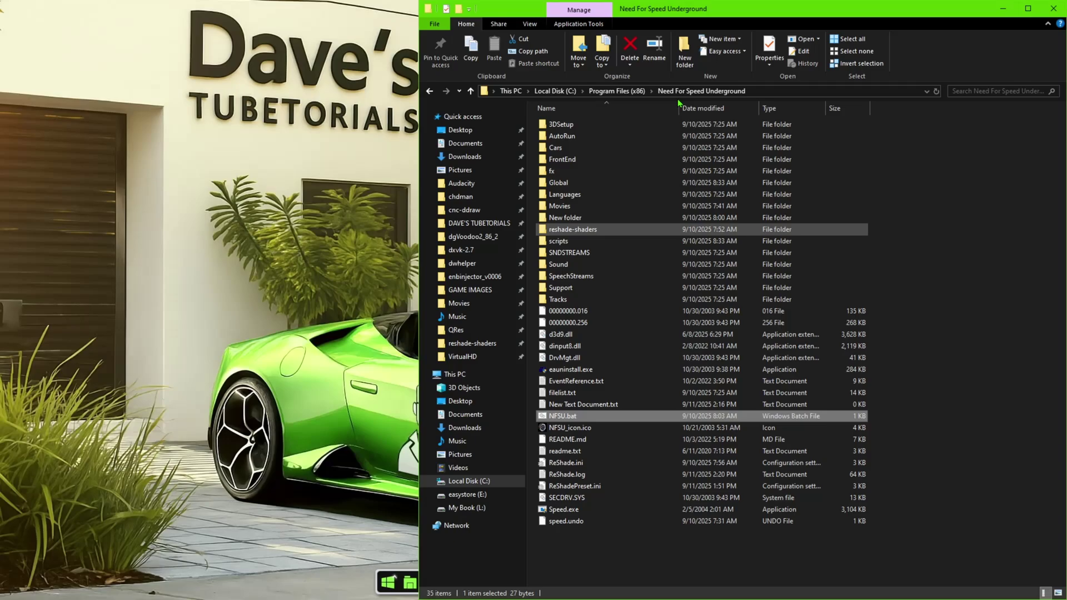